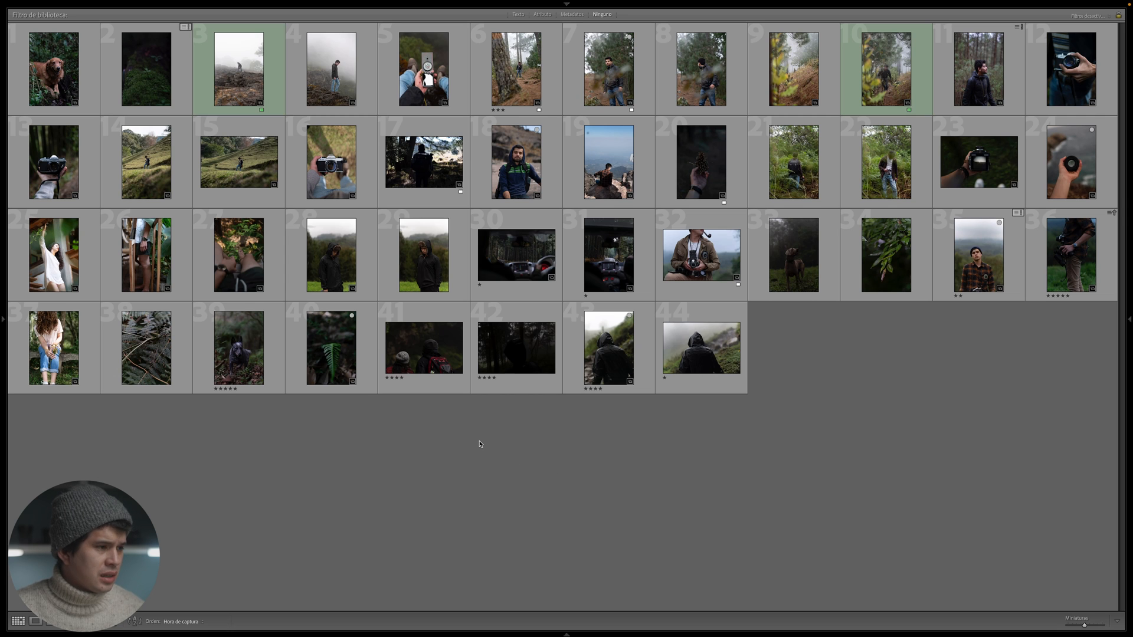
- Open the upright portrait of the man in the dark hooded jacket, DSC07468.ARW, and set its highlights to −52
{"action": "left_click", "coordinate": [353, 262]}
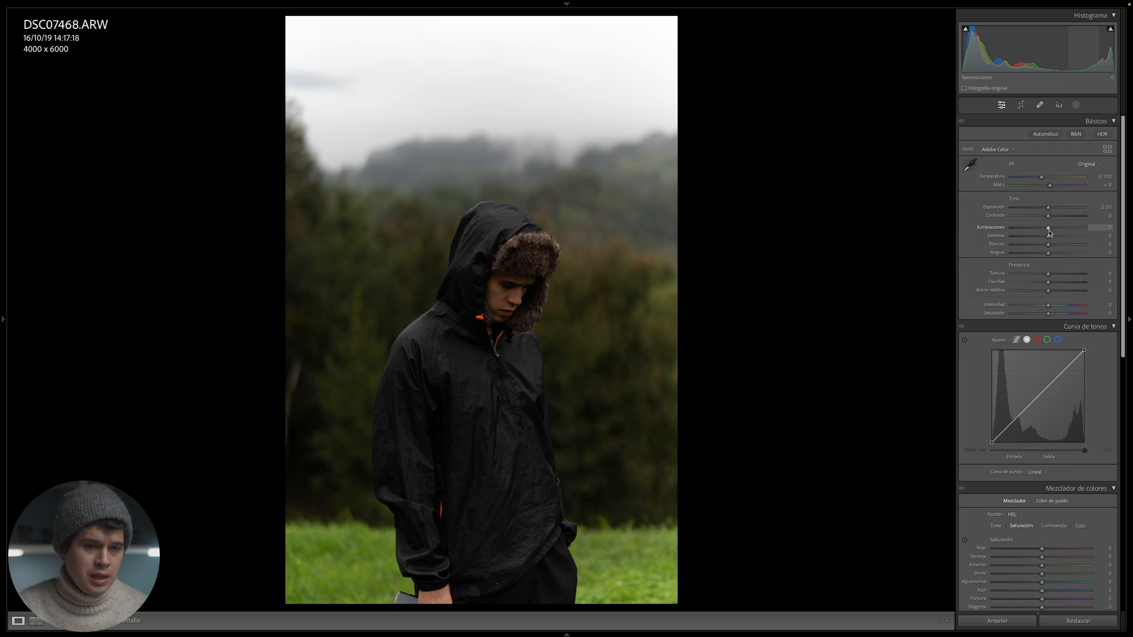
{"action": "left_click_drag", "start_coordinate": [1050, 232], "coordinate": [1085, 228]}
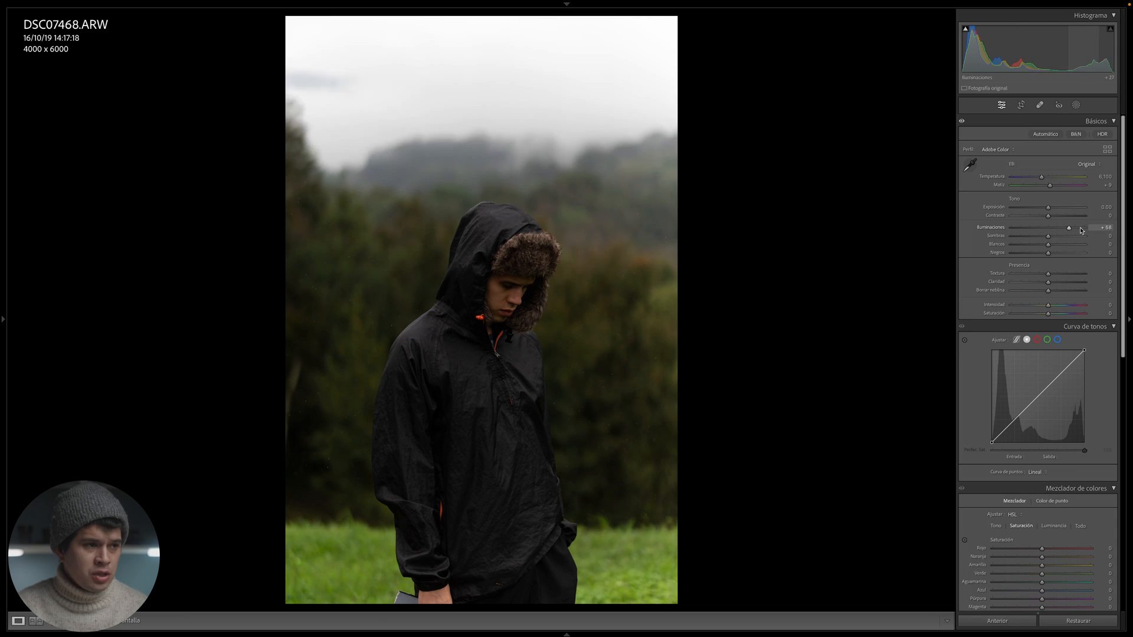
{"action": "left_click", "coordinate": [674, 161]}
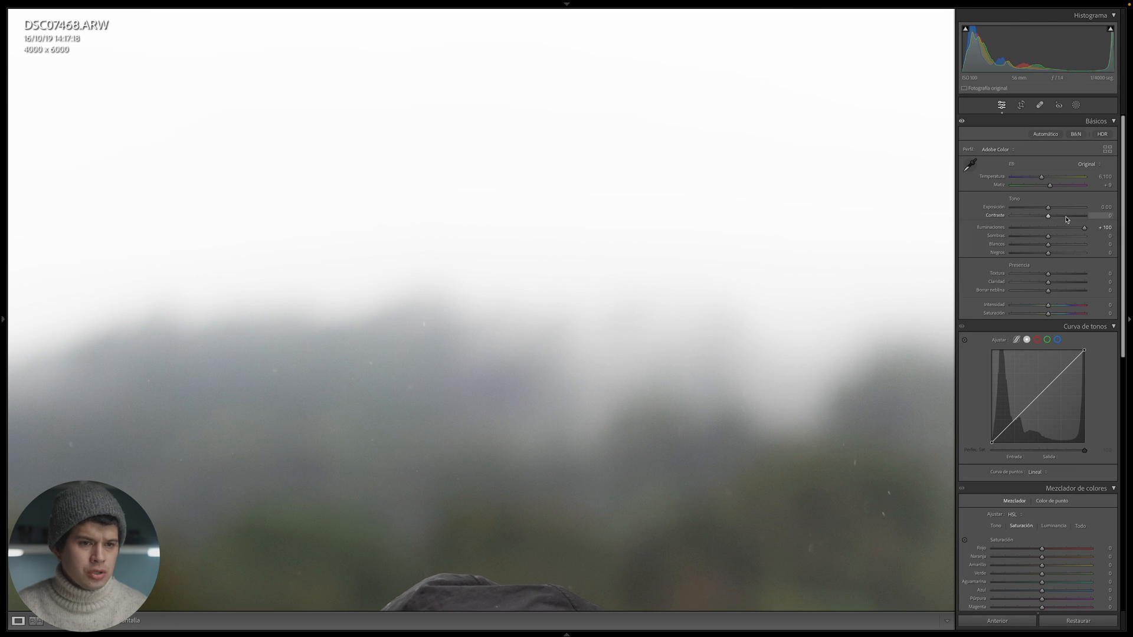
{"action": "left_click_drag", "start_coordinate": [1084, 227], "coordinate": [1000, 236]}
{"action": "key", "text": "z"}
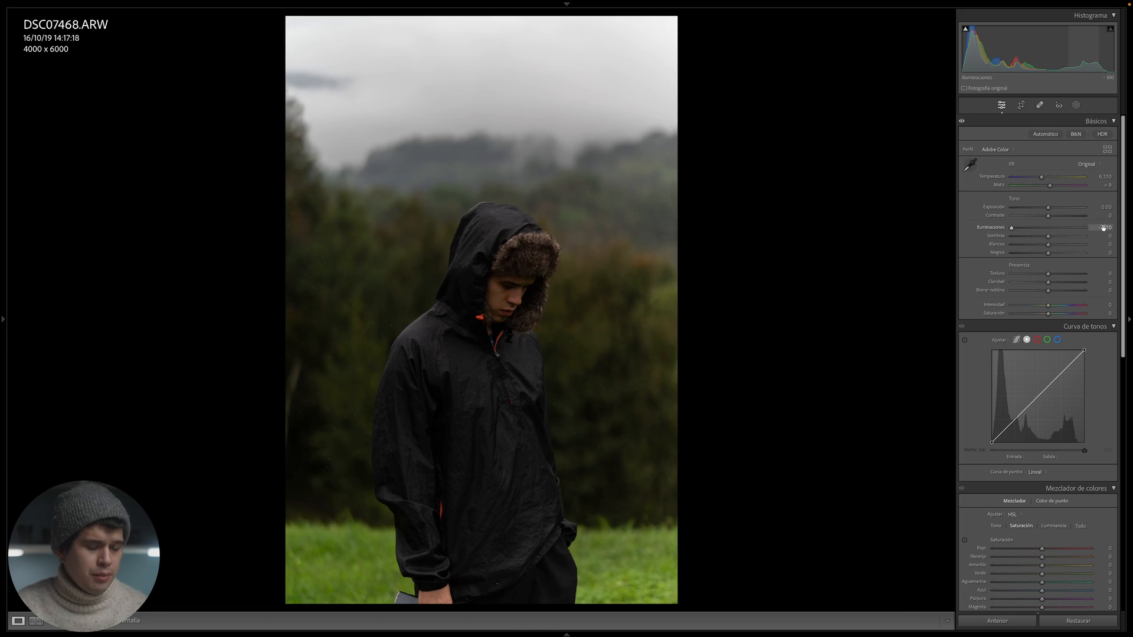
{"action": "left_click_drag", "start_coordinate": [1054, 231], "coordinate": [1032, 230]}
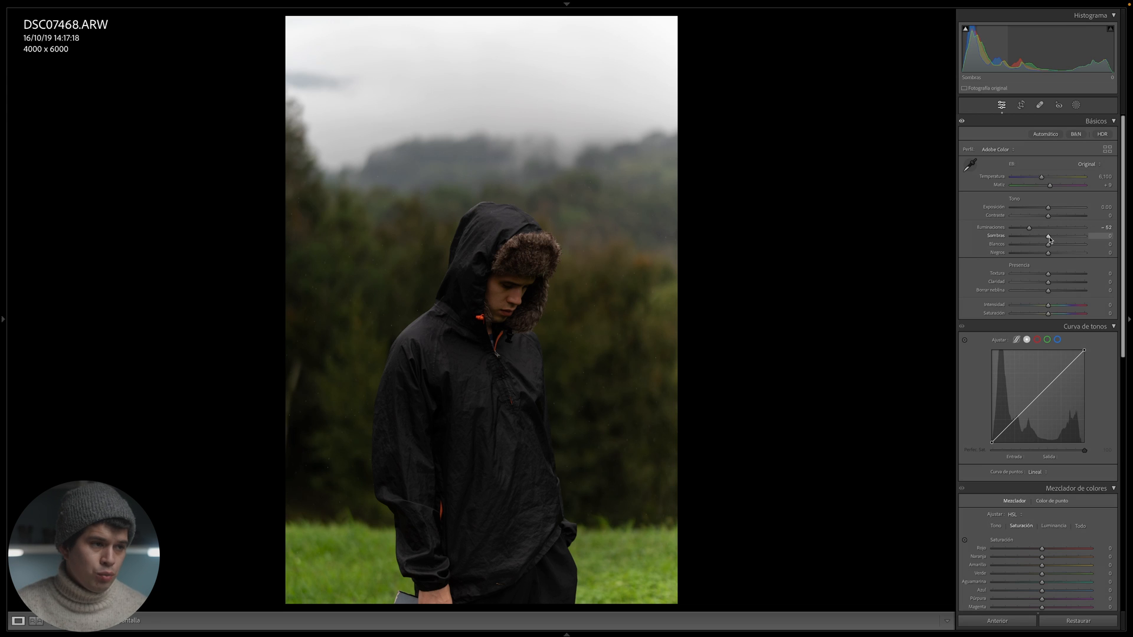
- Set the shadows to +66 and the blacks to −16, then check the edit against the original side by side
{"action": "left_click_drag", "start_coordinate": [1049, 237], "coordinate": [1076, 250]}
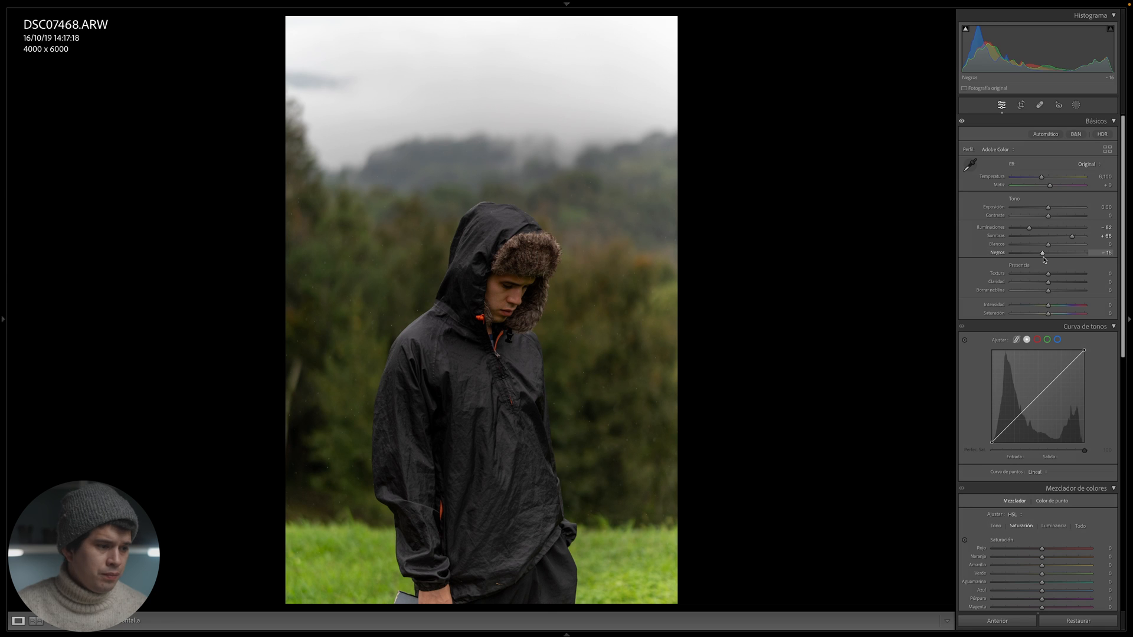
{"action": "key", "text": "y"}
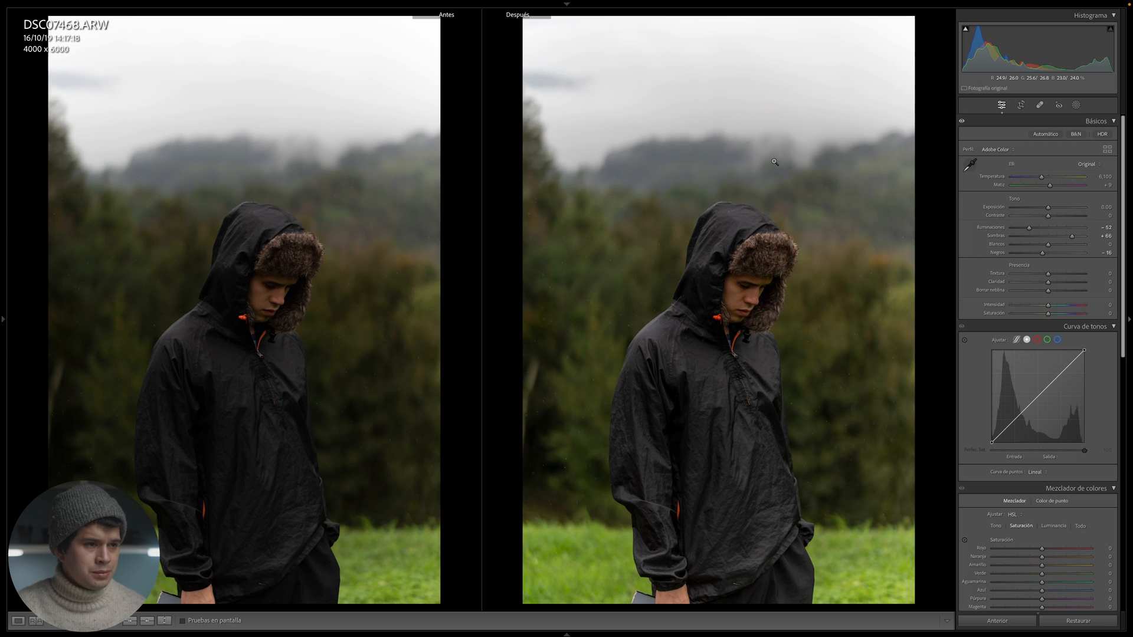
{"action": "key", "text": "y"}
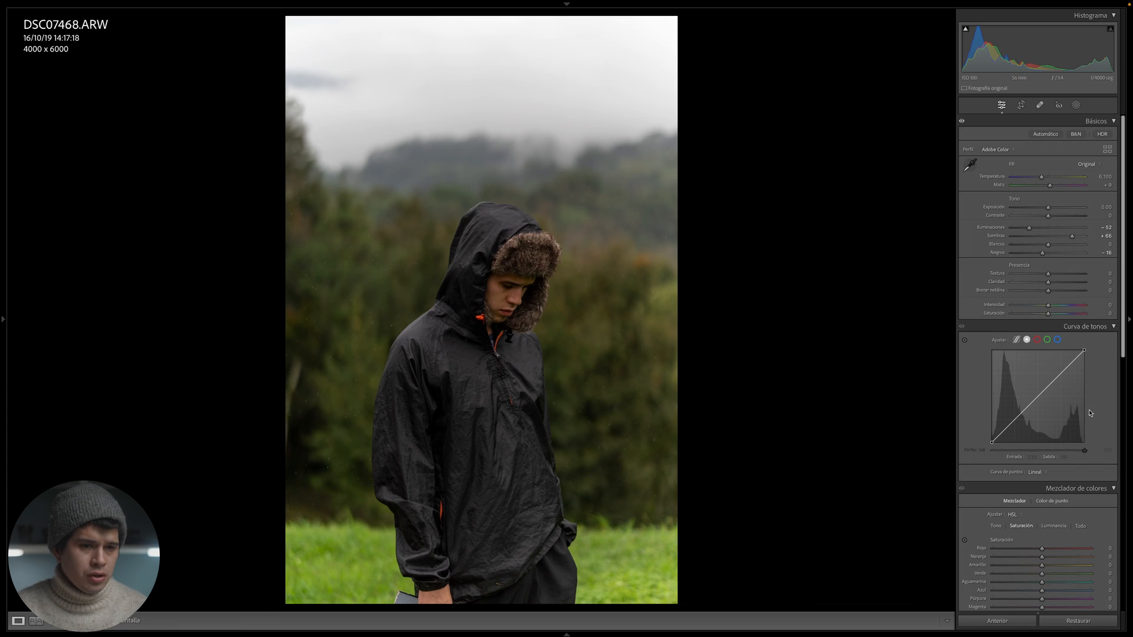
- Look through the tone curve's red, green and blue channels and return to the main point curve
{"action": "scroll", "coordinate": [1124, 242], "scroll_direction": "down", "scroll_amount": 10}
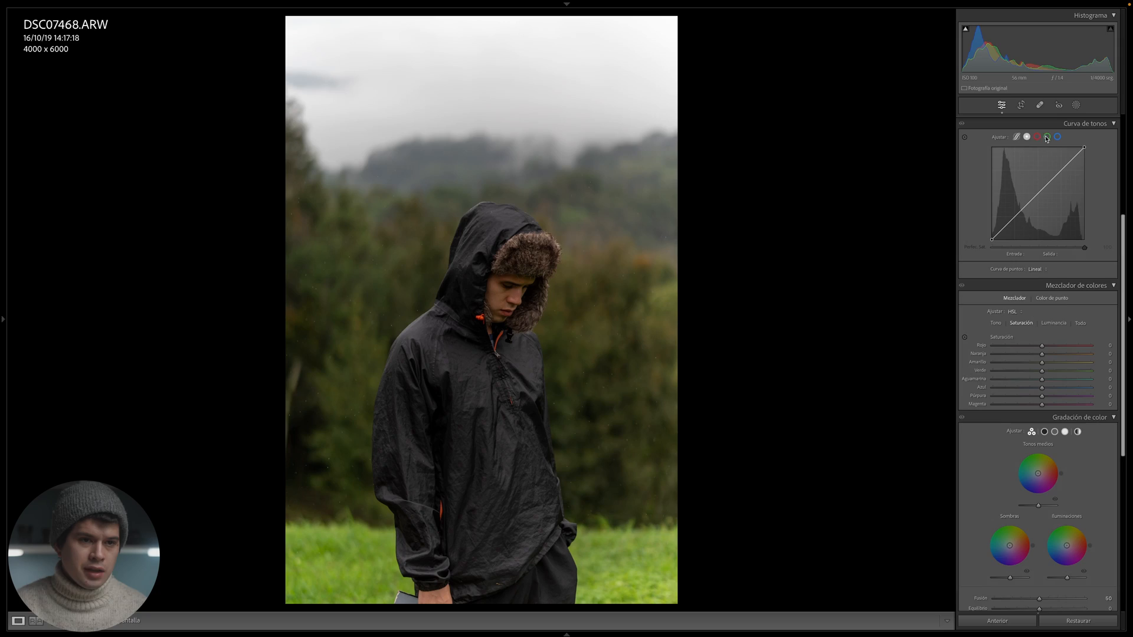
{"action": "left_click", "coordinate": [1037, 136]}
{"action": "left_click", "coordinate": [1047, 136]}
{"action": "left_click", "coordinate": [1058, 136]}
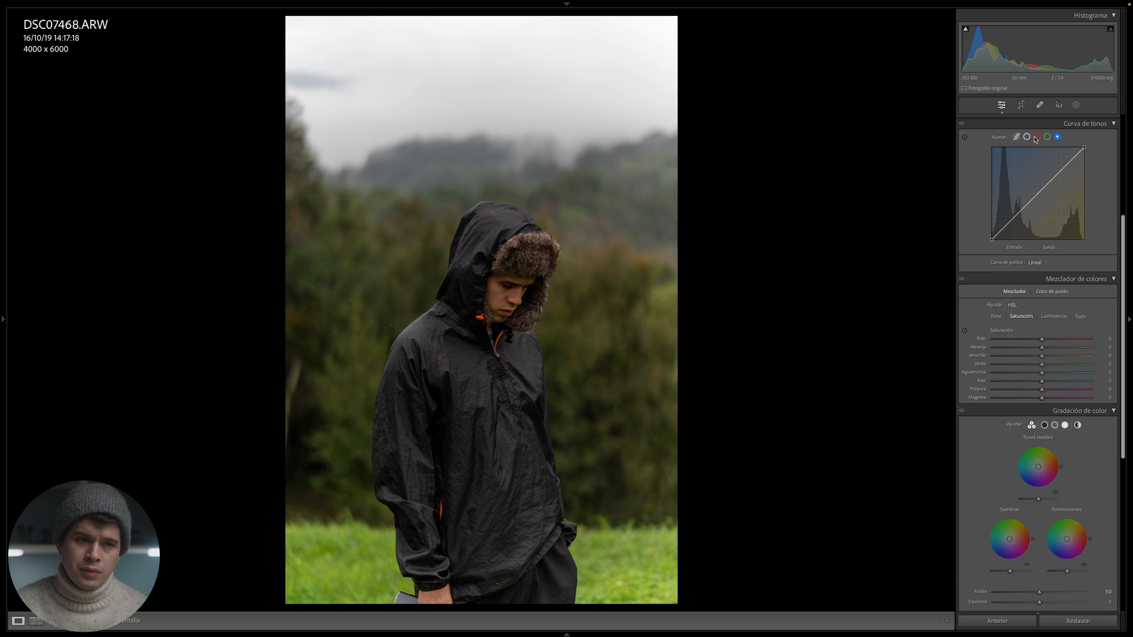
{"action": "left_click", "coordinate": [1028, 137]}
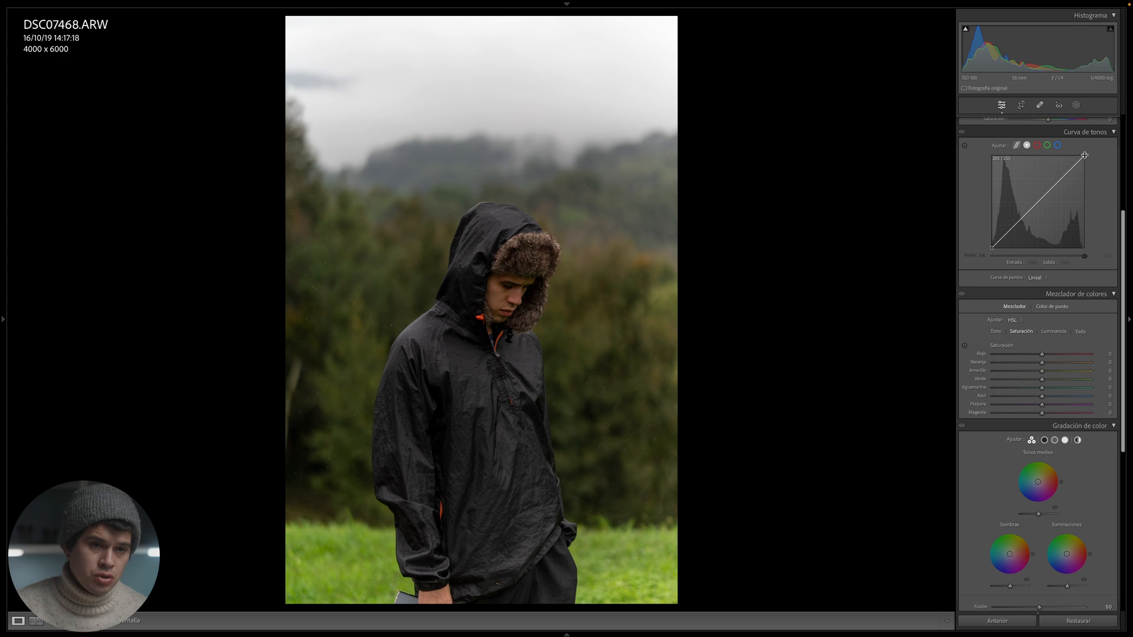
- Lower the white end point of the tone curve to an output of 224, keeping its input at 255
{"action": "mouse_move", "coordinate": [1085, 156]}
{"action": "left_mouse_down"}
{"action": "mouse_move", "coordinate": [1099, 181]}
{"action": "mouse_move", "coordinate": [1086, 161]}
{"action": "left_mouse_up"}
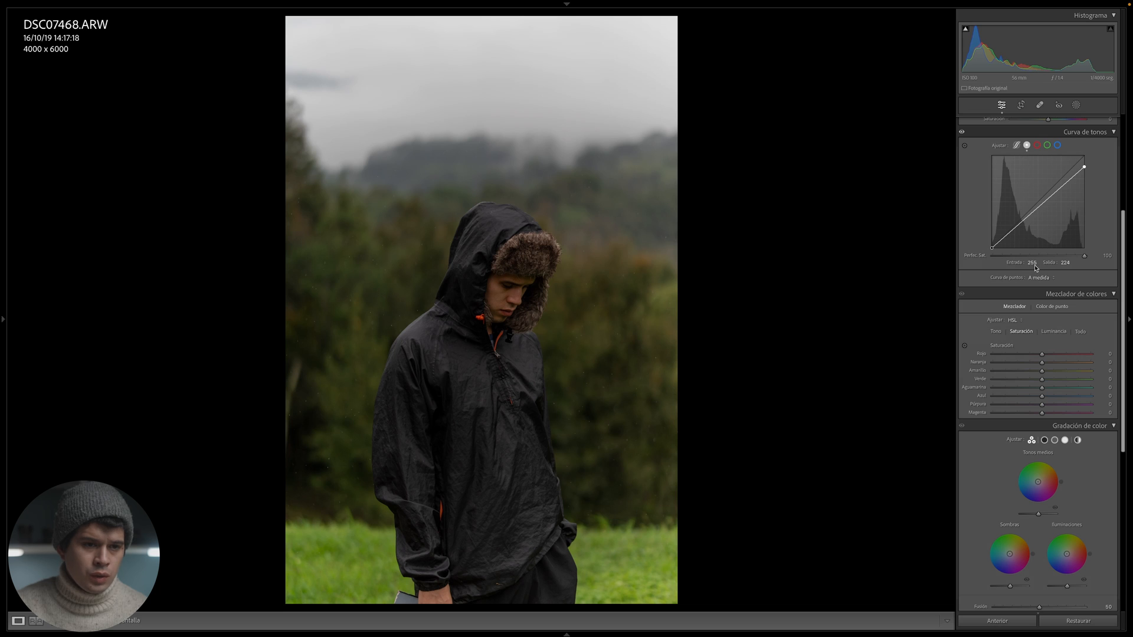
{"action": "left_click", "coordinate": [1065, 263]}
{"action": "left_click", "coordinate": [1082, 265]}
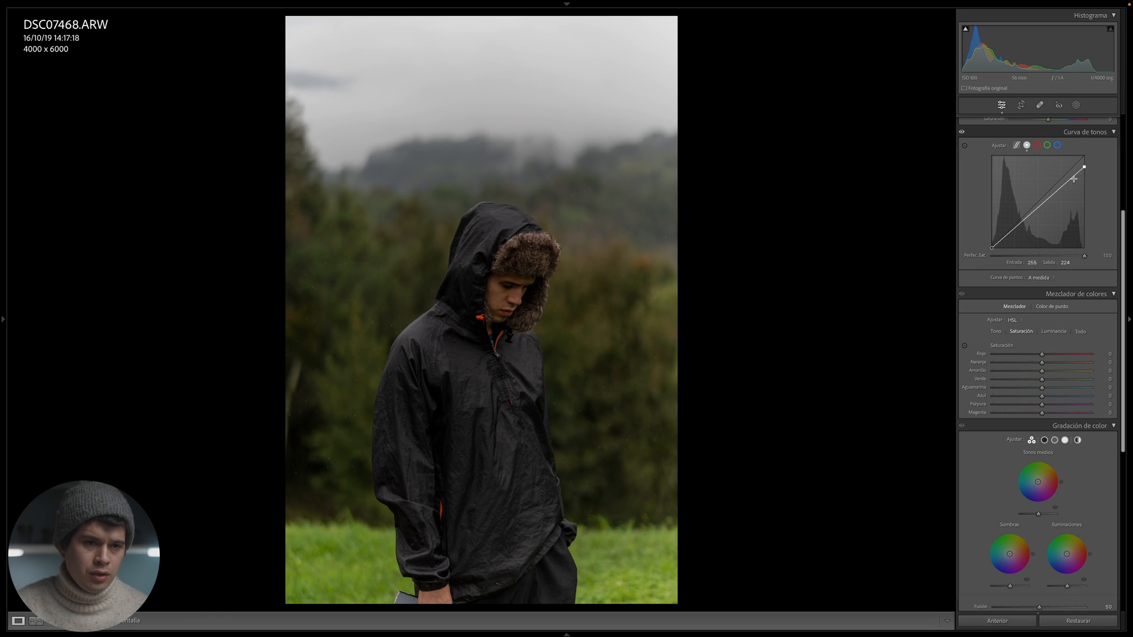
- Add a shadow point to the tone curve at input 32, output 34, and raise the black end point to output 13
{"action": "left_click", "coordinate": [1015, 227]}
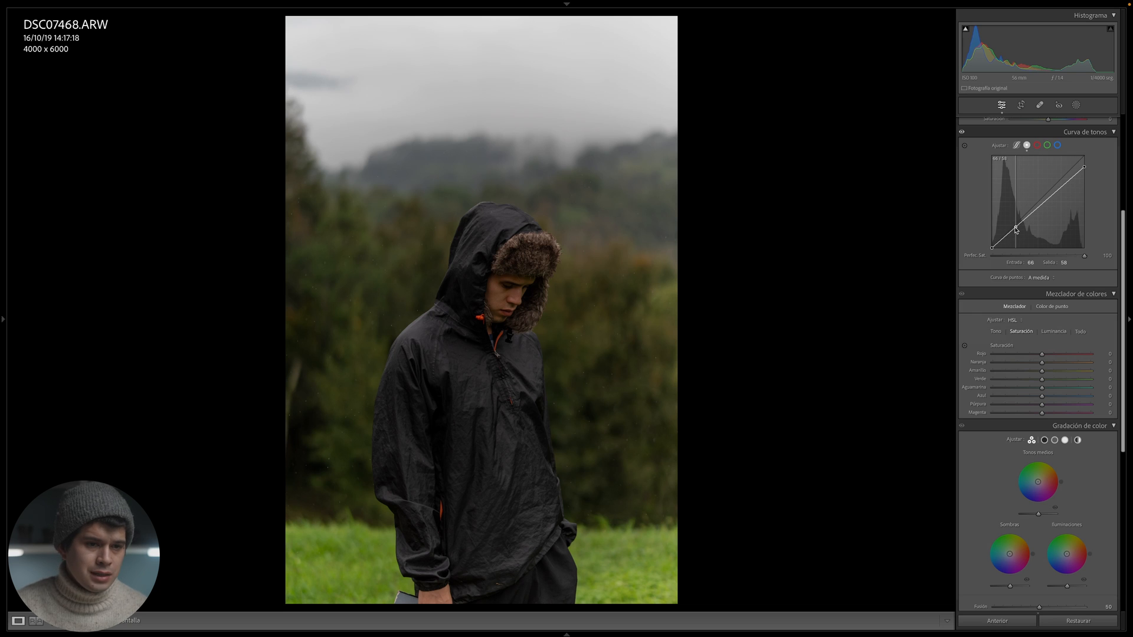
{"action": "left_click_drag", "start_coordinate": [1016, 230], "coordinate": [1006, 234]}
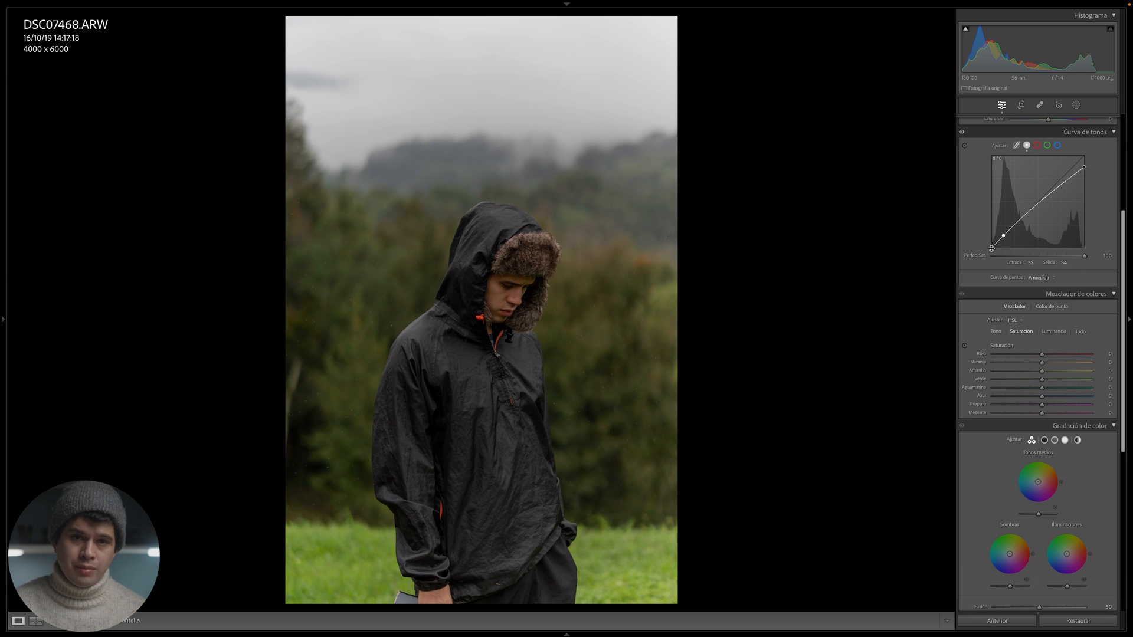
{"action": "left_click_drag", "start_coordinate": [992, 249], "coordinate": [997, 250]}
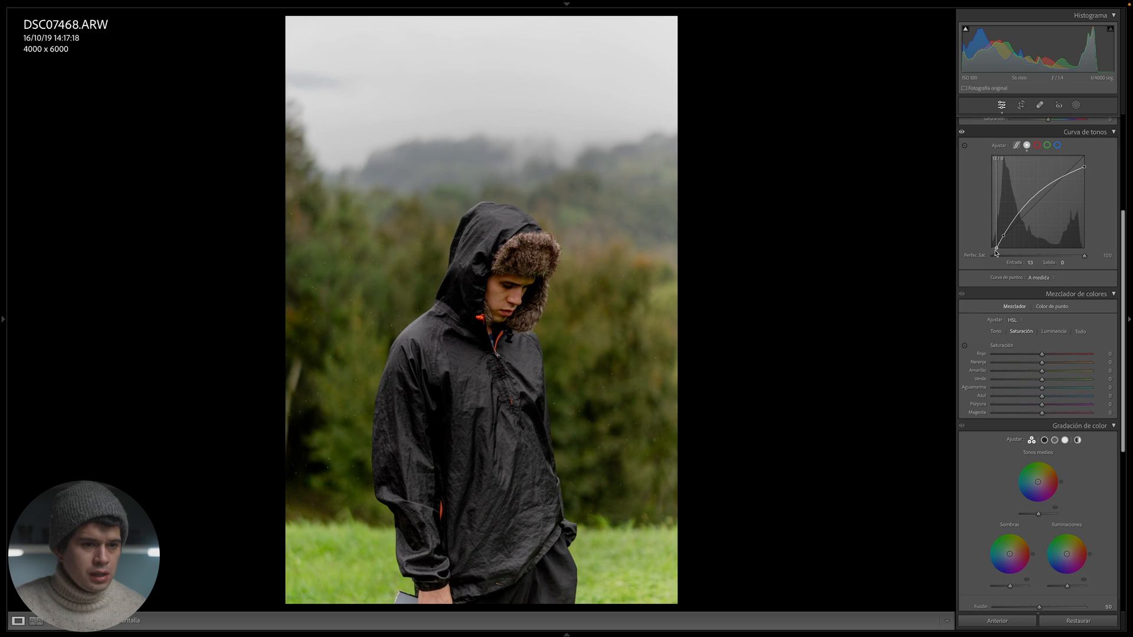
{"action": "left_click_drag", "start_coordinate": [996, 253], "coordinate": [989, 243]}
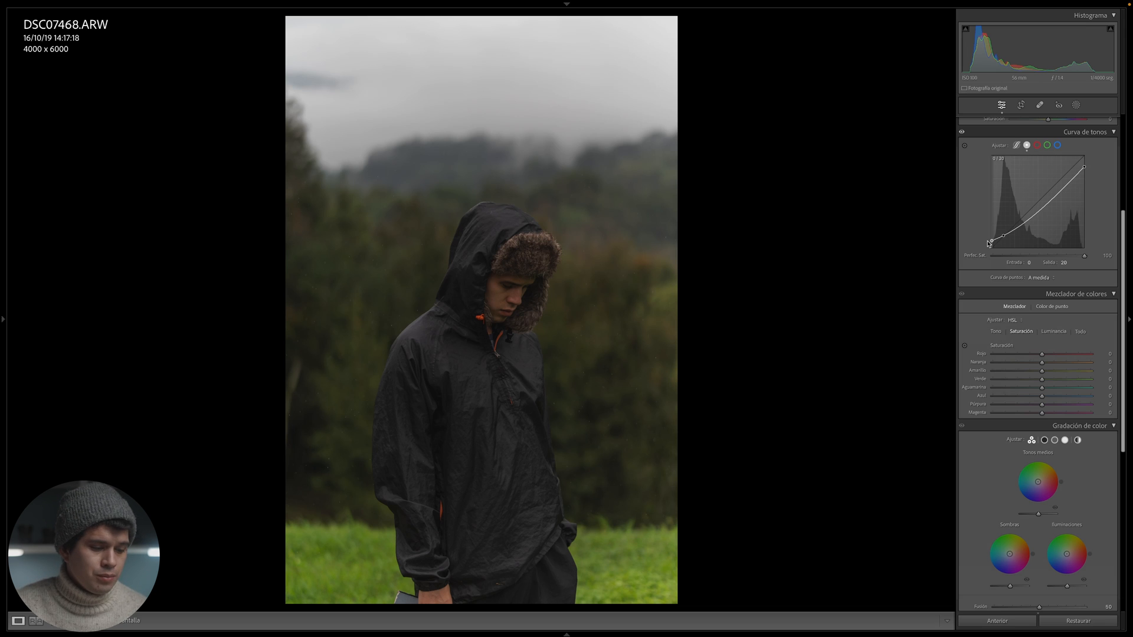
{"action": "left_click_drag", "start_coordinate": [989, 243], "coordinate": [992, 246]}
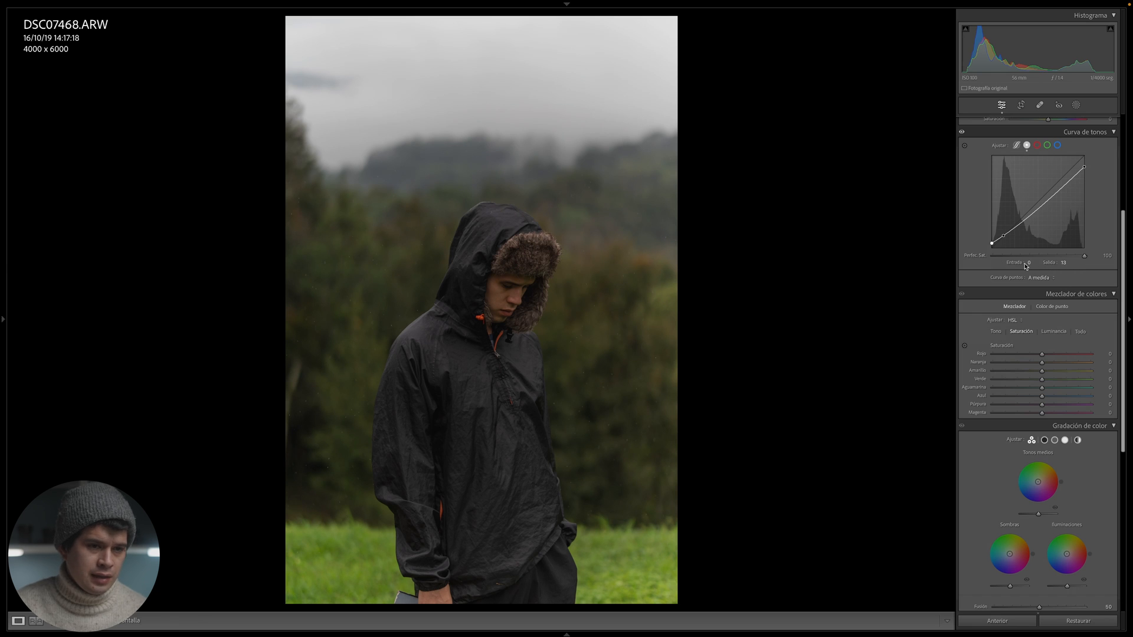
- Compare the original and edited photo side by side, examining the sky and the dark jacket up close
{"action": "key", "text": "y"}
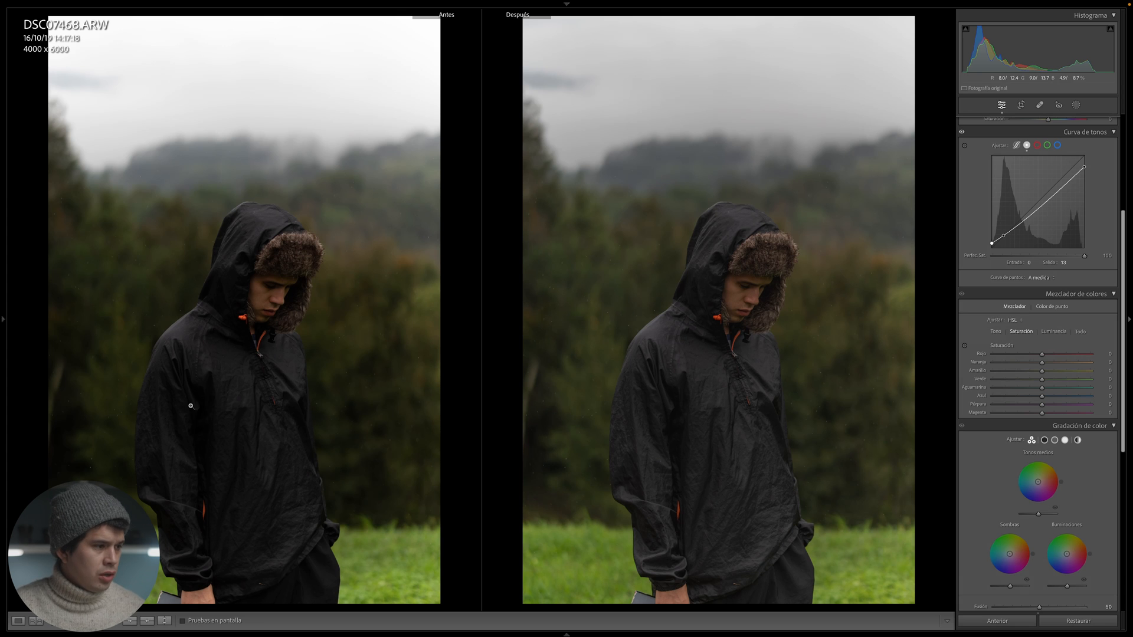
{"action": "left_click", "coordinate": [366, 95]}
{"action": "left_click_drag", "start_coordinate": [278, 311], "coordinate": [509, 157]}
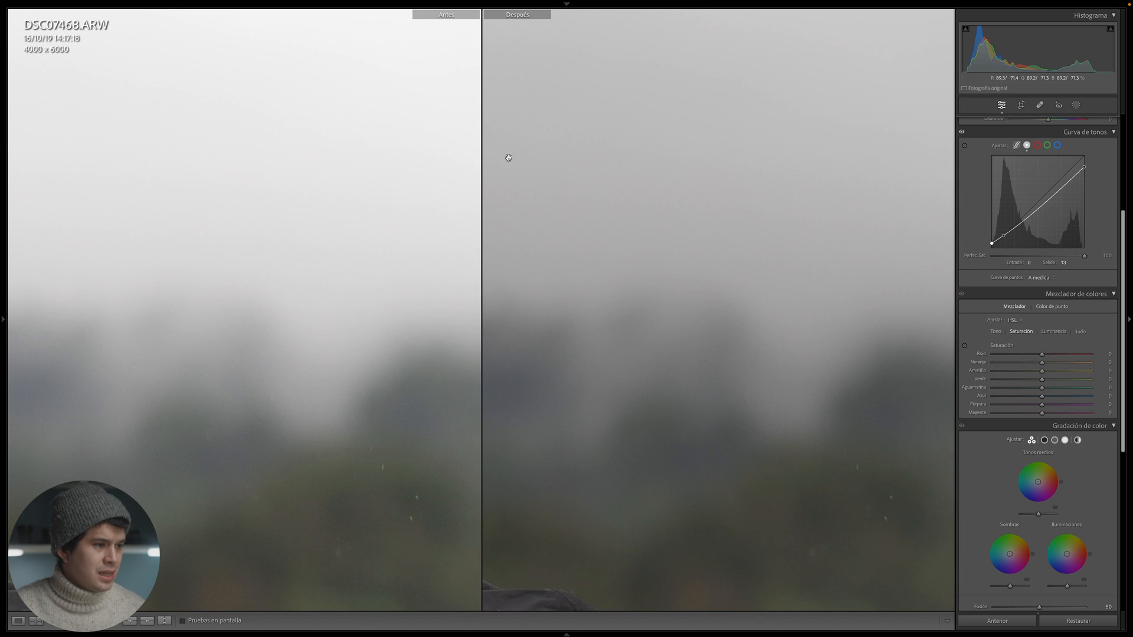
{"action": "left_click", "coordinate": [436, 149]}
{"action": "left_click", "coordinate": [206, 449]}
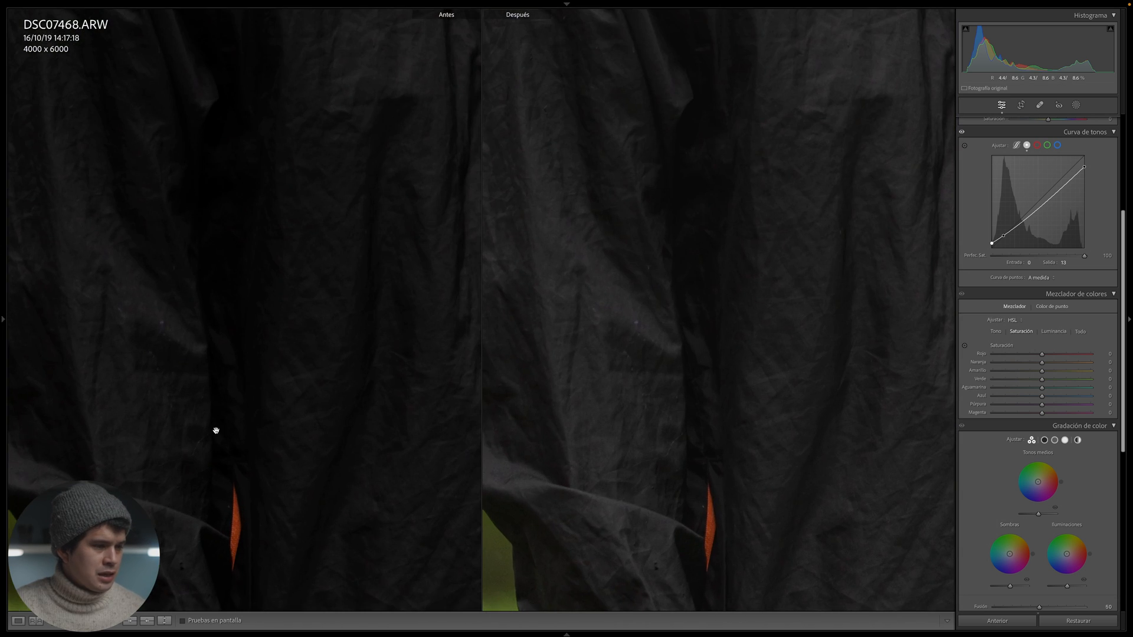
{"action": "left_click", "coordinate": [216, 431]}
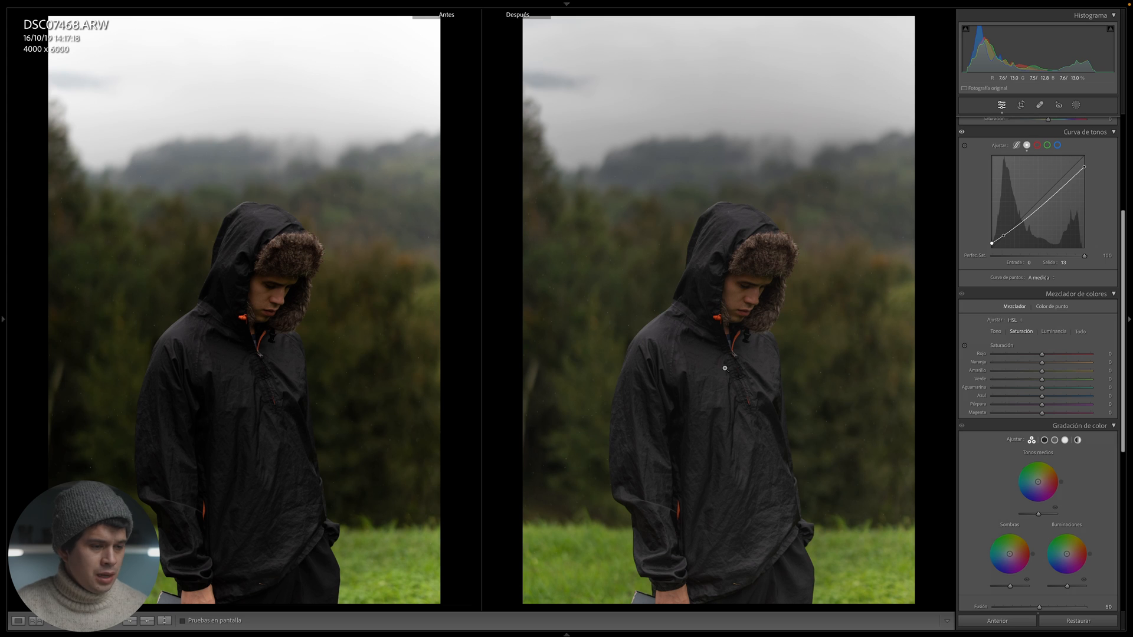
{"action": "key", "text": "y"}
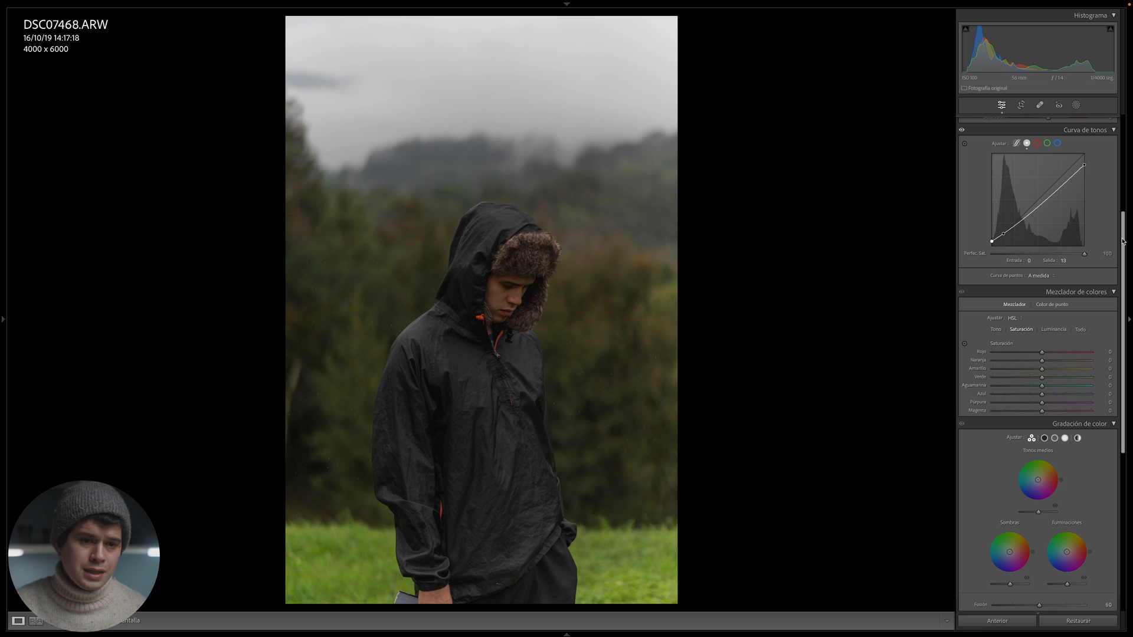
- Shift the green hue to −75 and the yellow hue to −46 in the HSL color mixer
{"action": "scroll", "coordinate": [1108, 182], "scroll_direction": "down", "scroll_amount": 5}
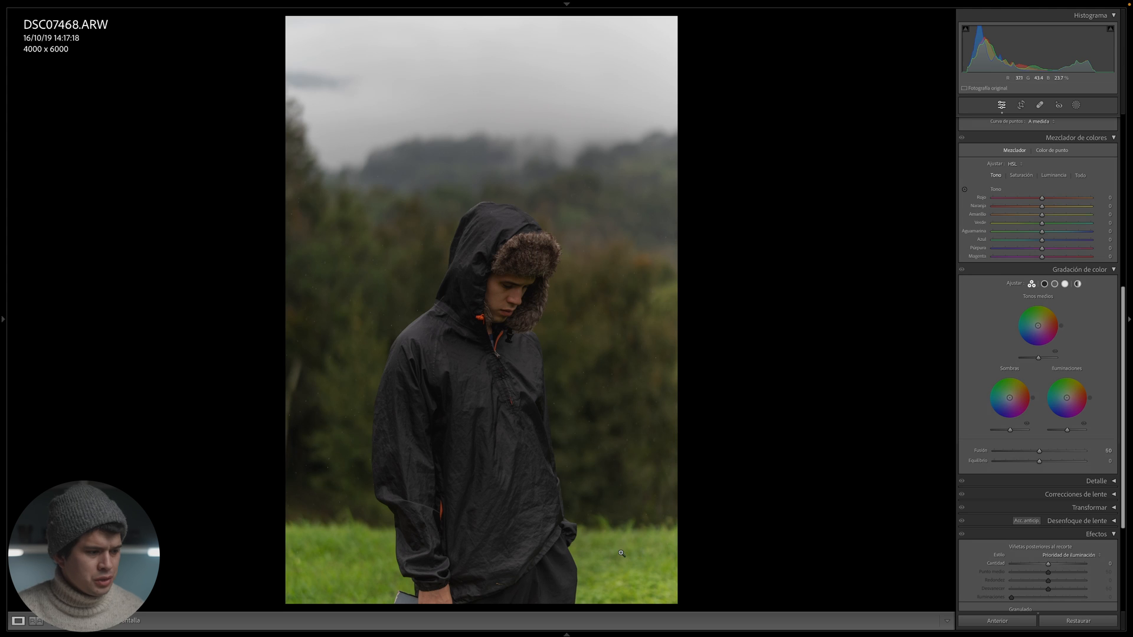
{"action": "left_click", "coordinate": [376, 558]}
{"action": "left_click", "coordinate": [442, 341]}
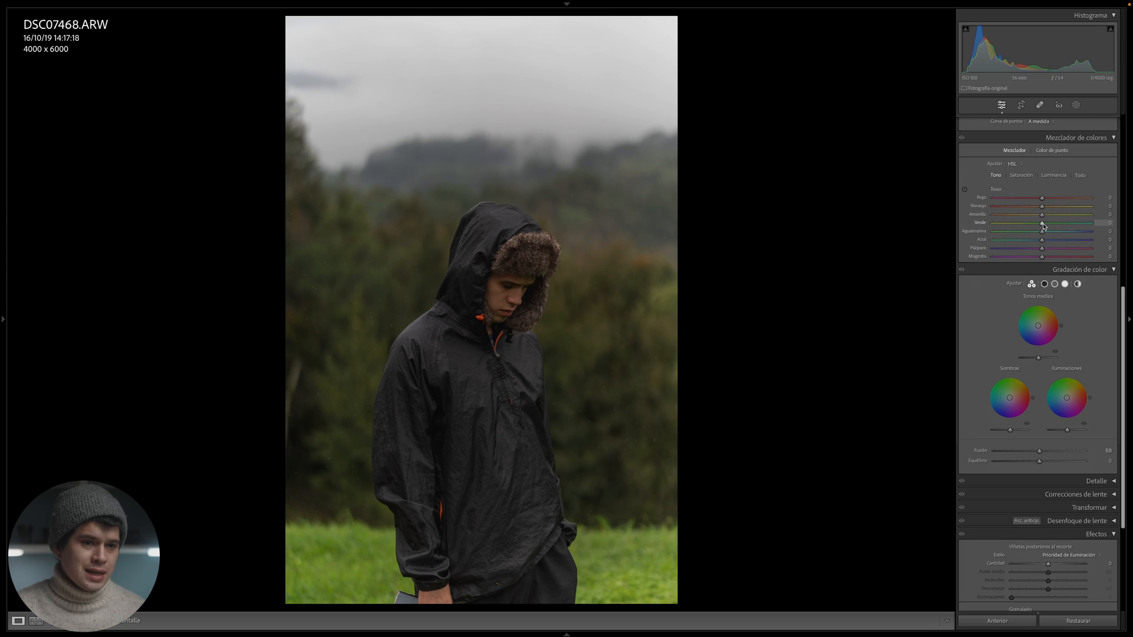
{"action": "mouse_move", "coordinate": [1042, 223]}
{"action": "left_mouse_down"}
{"action": "mouse_move", "coordinate": [997, 227]}
{"action": "mouse_move", "coordinate": [1085, 232]}
{"action": "mouse_move", "coordinate": [1021, 217]}
{"action": "mouse_move", "coordinate": [1089, 217]}
{"action": "mouse_move", "coordinate": [1000, 217]}
{"action": "mouse_move", "coordinate": [1051, 219]}
{"action": "left_mouse_up"}
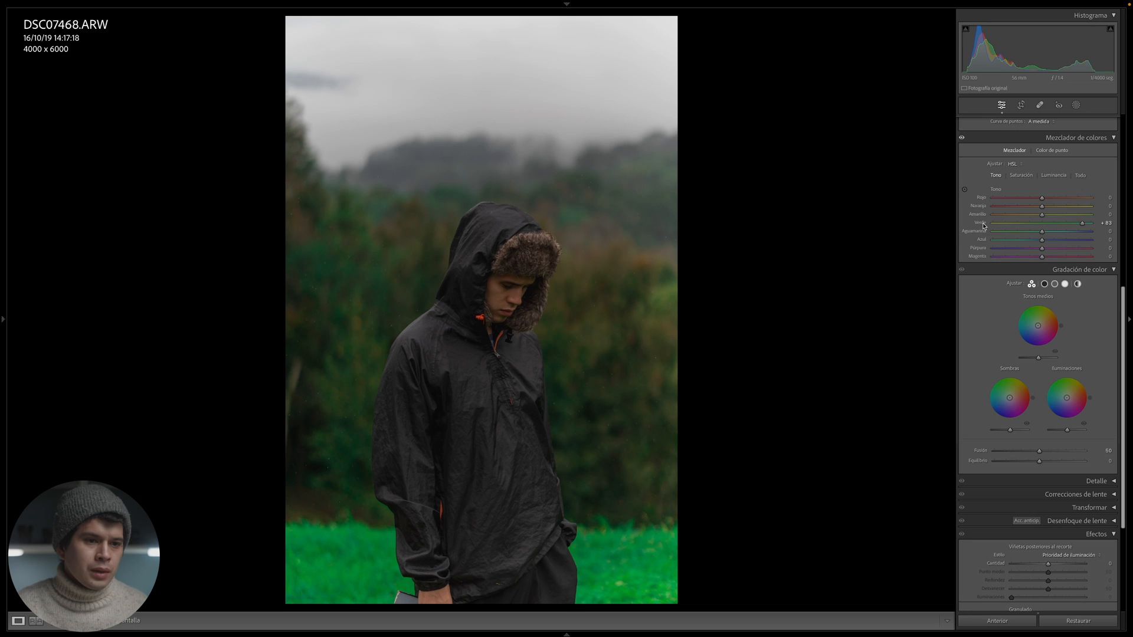
{"action": "double_click", "coordinate": [983, 224]}
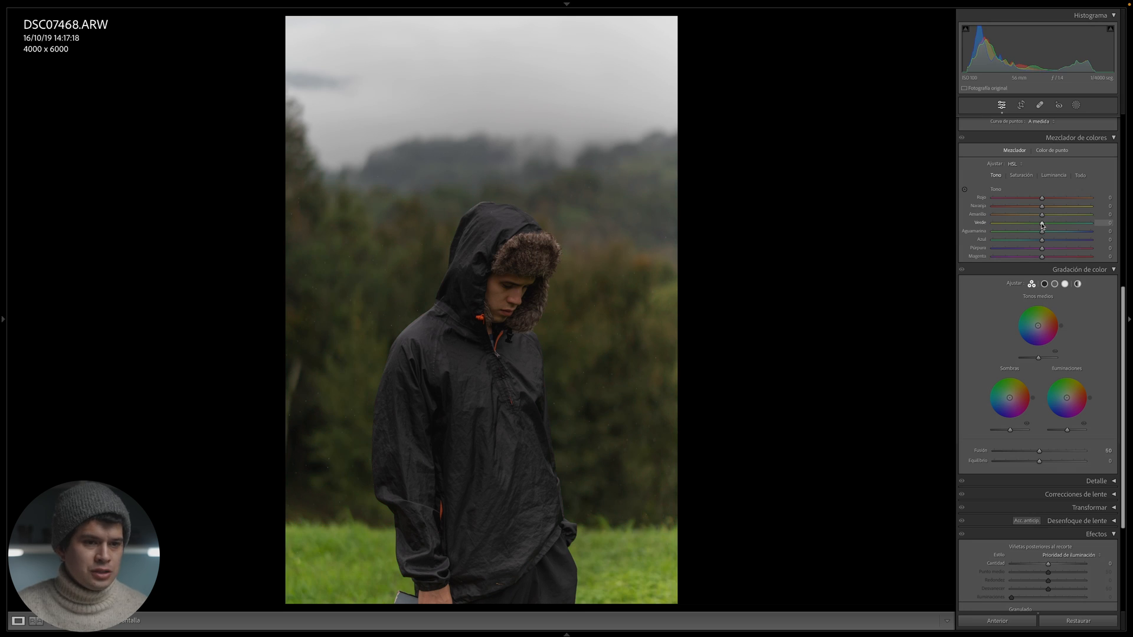
{"action": "left_click_drag", "start_coordinate": [1040, 225], "coordinate": [1015, 226]}
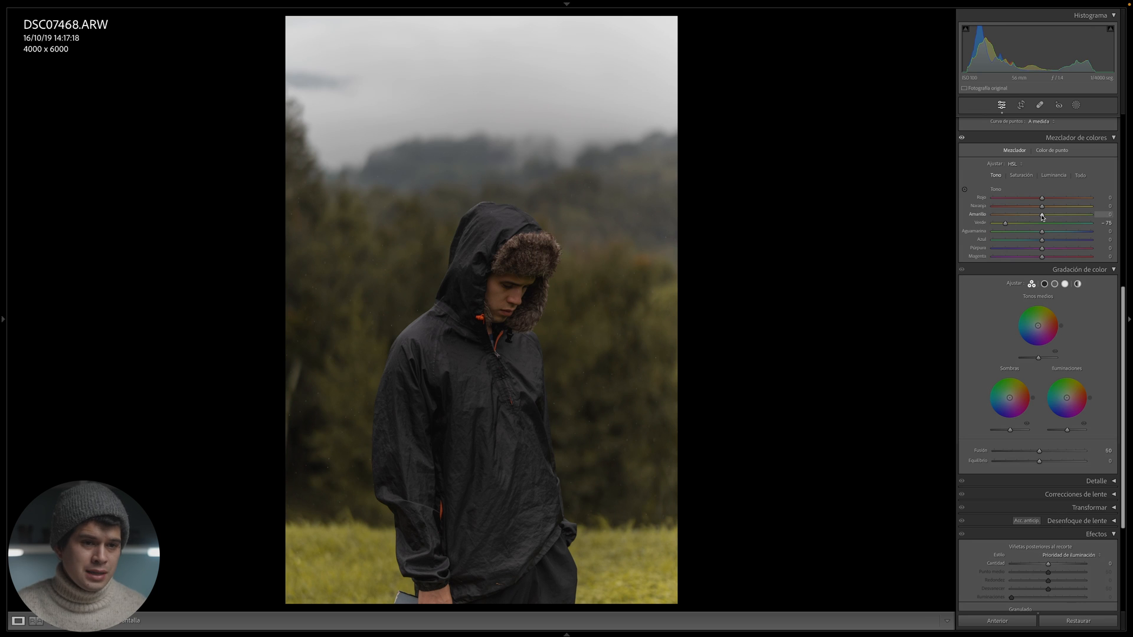
{"action": "left_click_drag", "start_coordinate": [1043, 217], "coordinate": [1020, 221]}
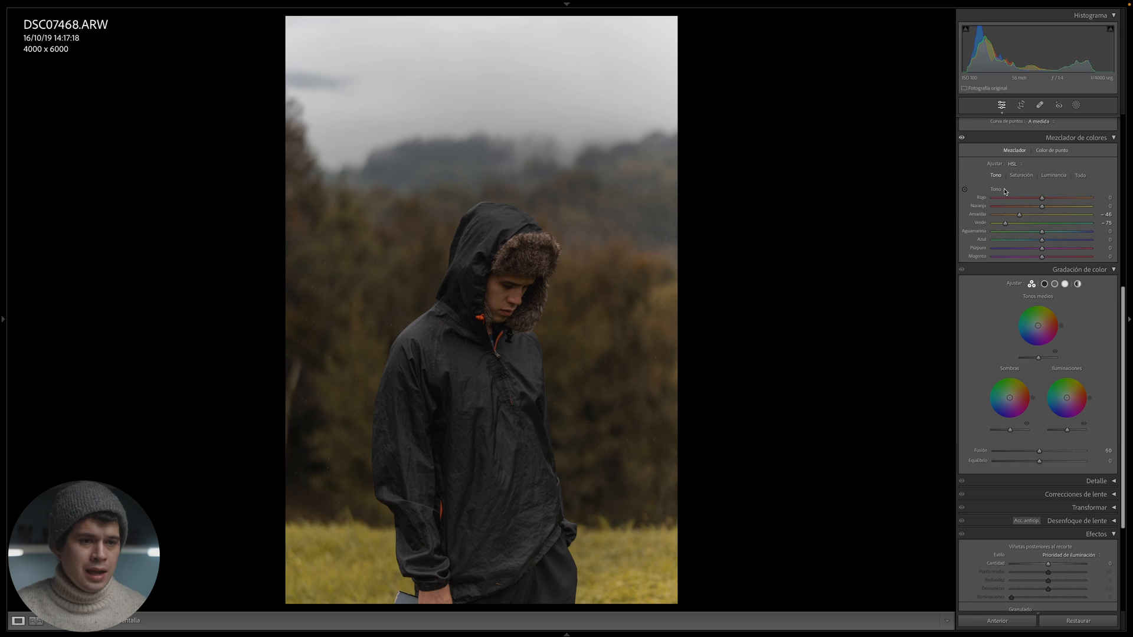
- Set the saturation of magenta and purple to −100, and of blue and aqua to −50, in the color mixer
{"action": "left_click", "coordinate": [1017, 176]}
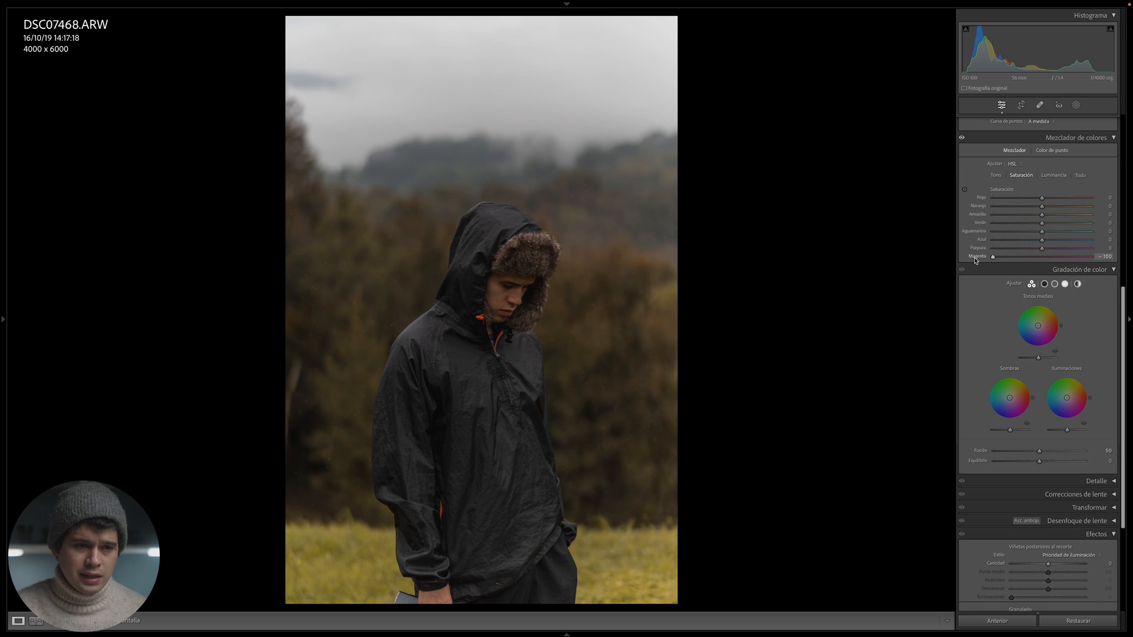
{"action": "left_click_drag", "start_coordinate": [1041, 249], "coordinate": [980, 253]}
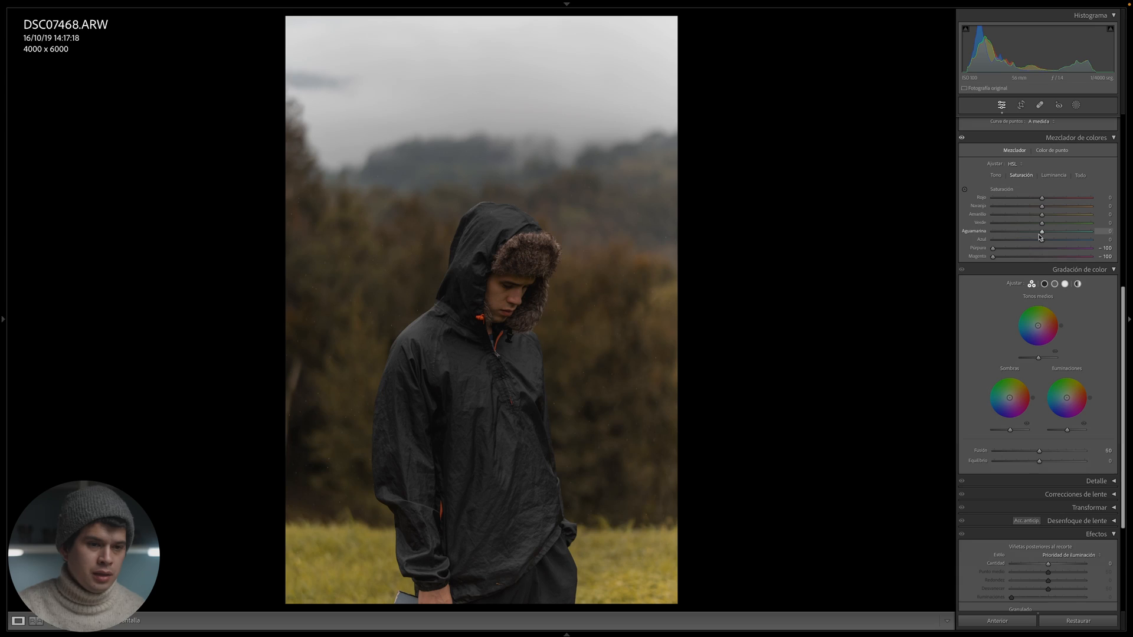
{"action": "left_click_drag", "start_coordinate": [1041, 240], "coordinate": [1028, 241]}
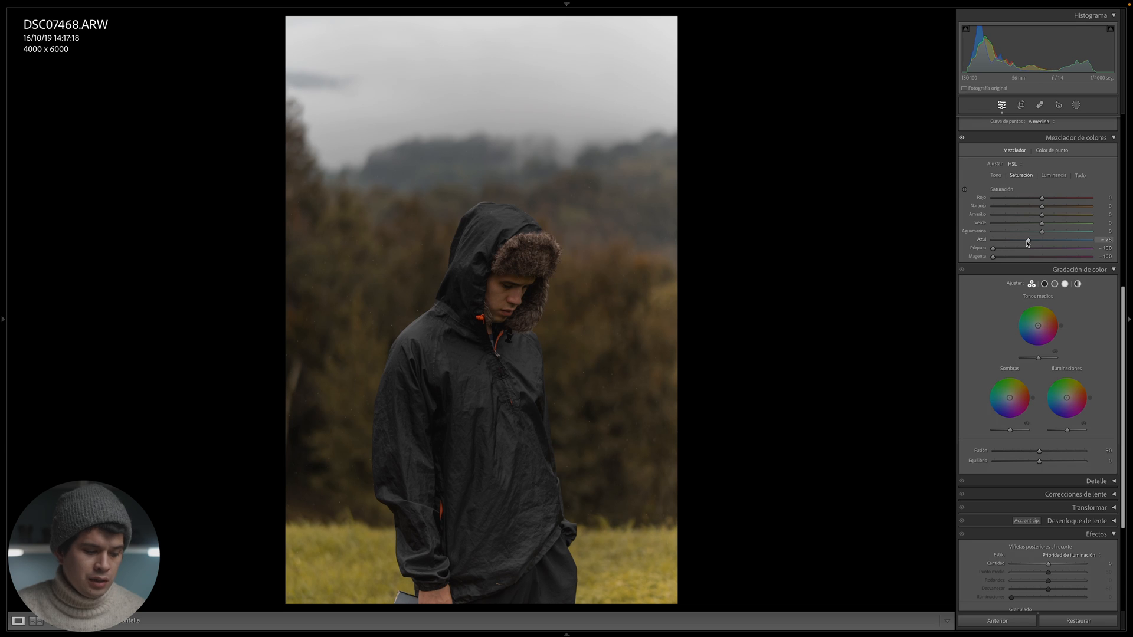
{"action": "left_click_drag", "start_coordinate": [1023, 243], "coordinate": [1020, 243]}
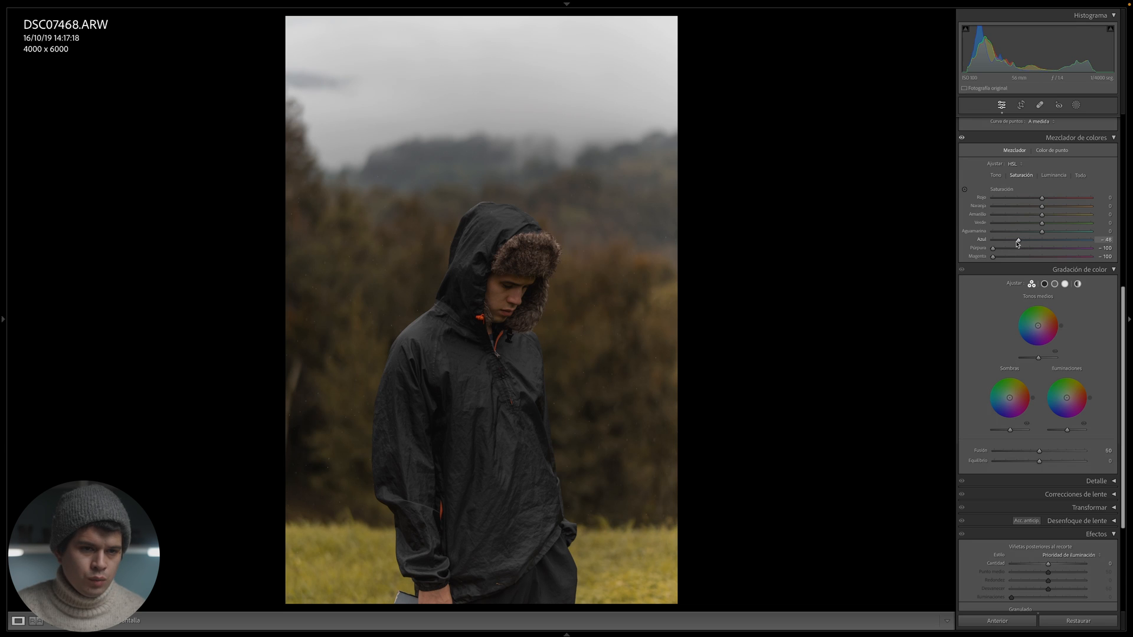
{"action": "left_click", "coordinate": [1018, 231]}
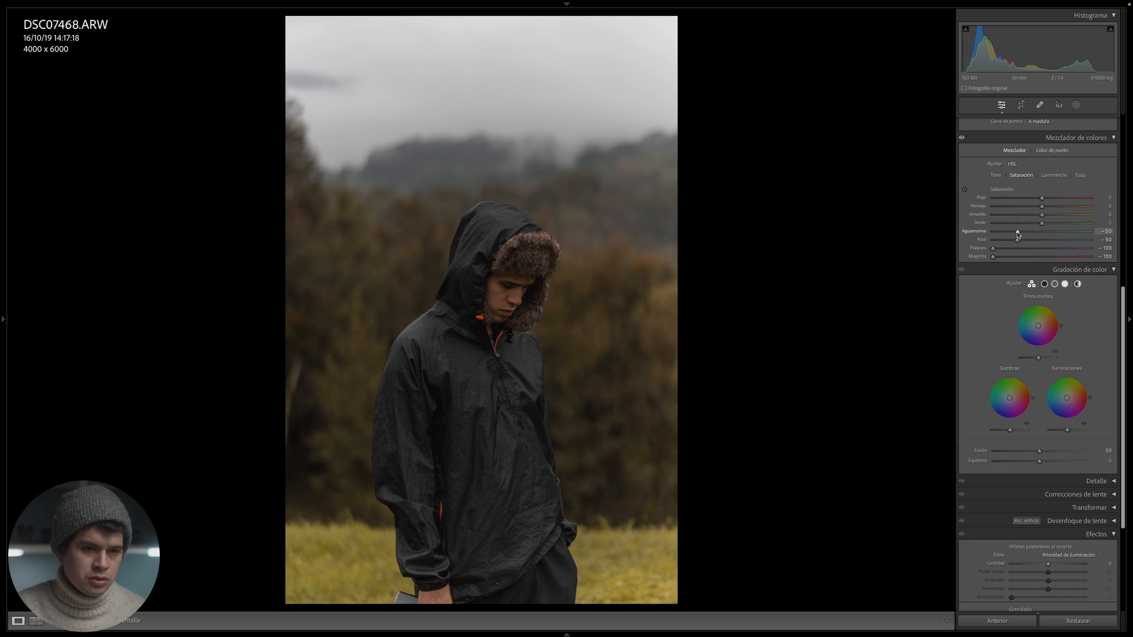
- Compare the original and edited photo side by side, examining the misty hills in the background up close
{"action": "left_click_drag", "start_coordinate": [1017, 234], "coordinate": [1018, 234]}
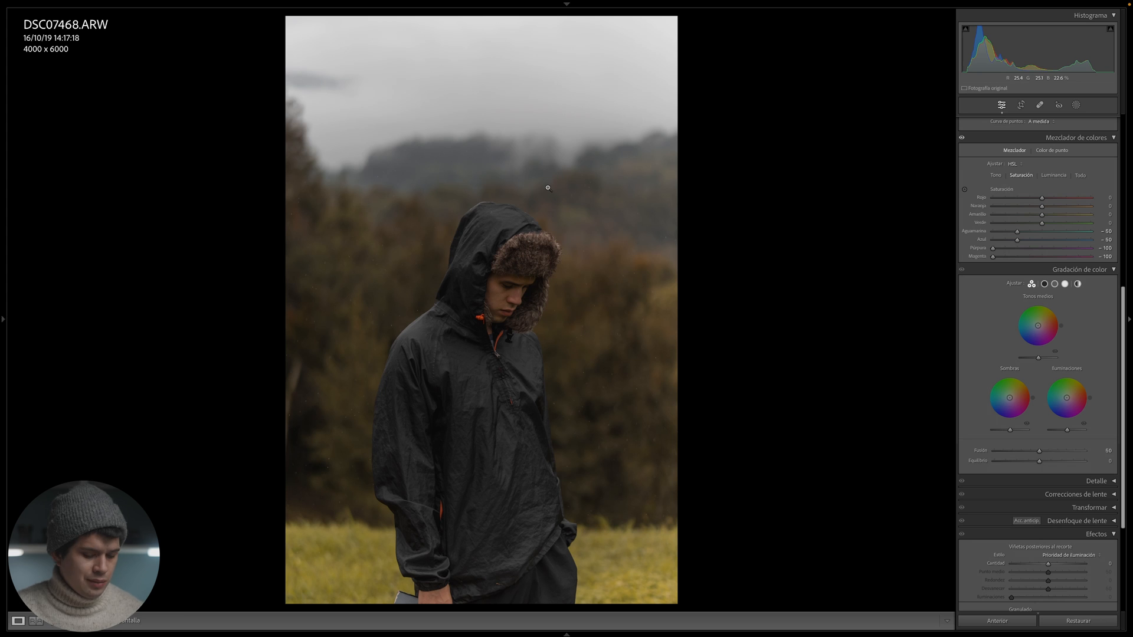
{"action": "key", "text": "y"}
{"action": "left_click", "coordinate": [660, 168]}
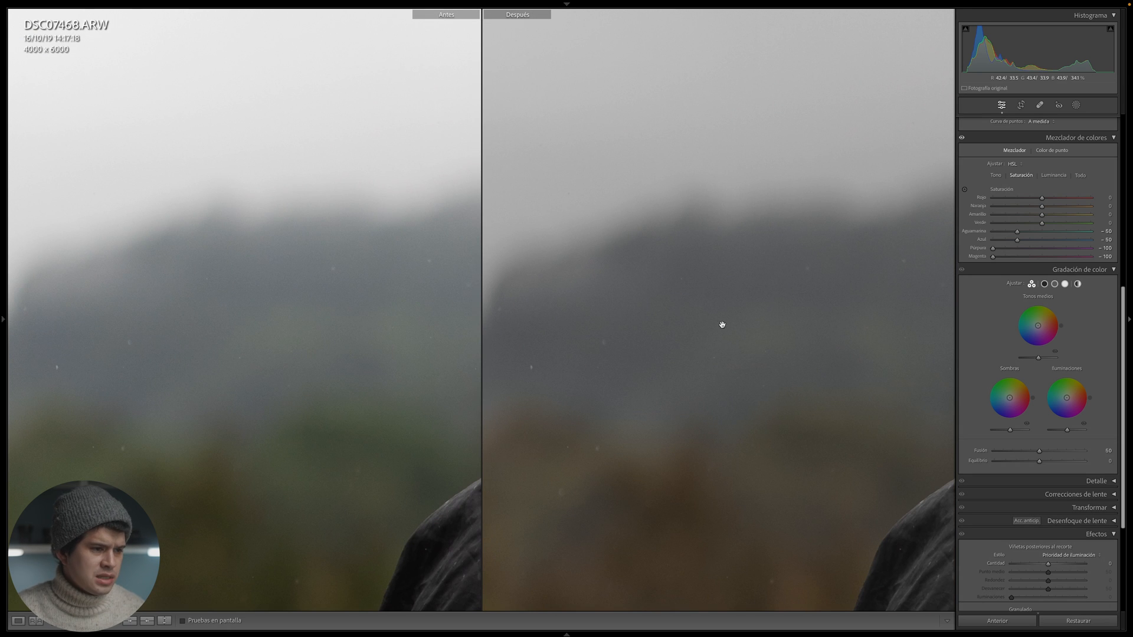
{"action": "key", "text": "y"}
{"action": "left_click", "coordinate": [733, 295]}
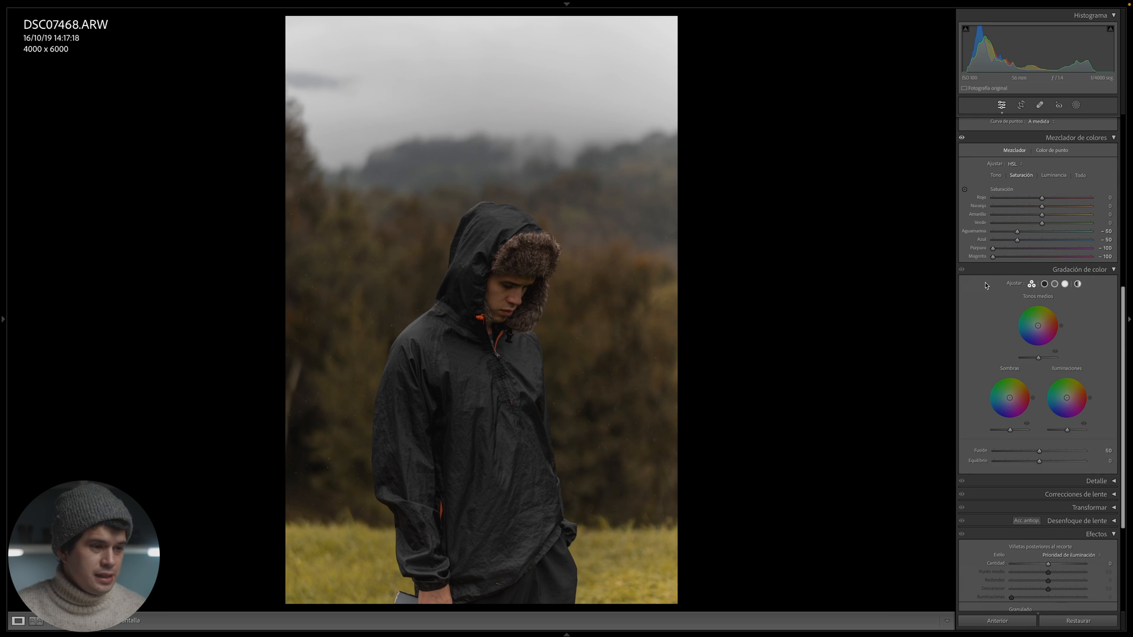
{"action": "left_click", "coordinate": [603, 307]}
{"action": "left_click", "coordinate": [626, 287]}
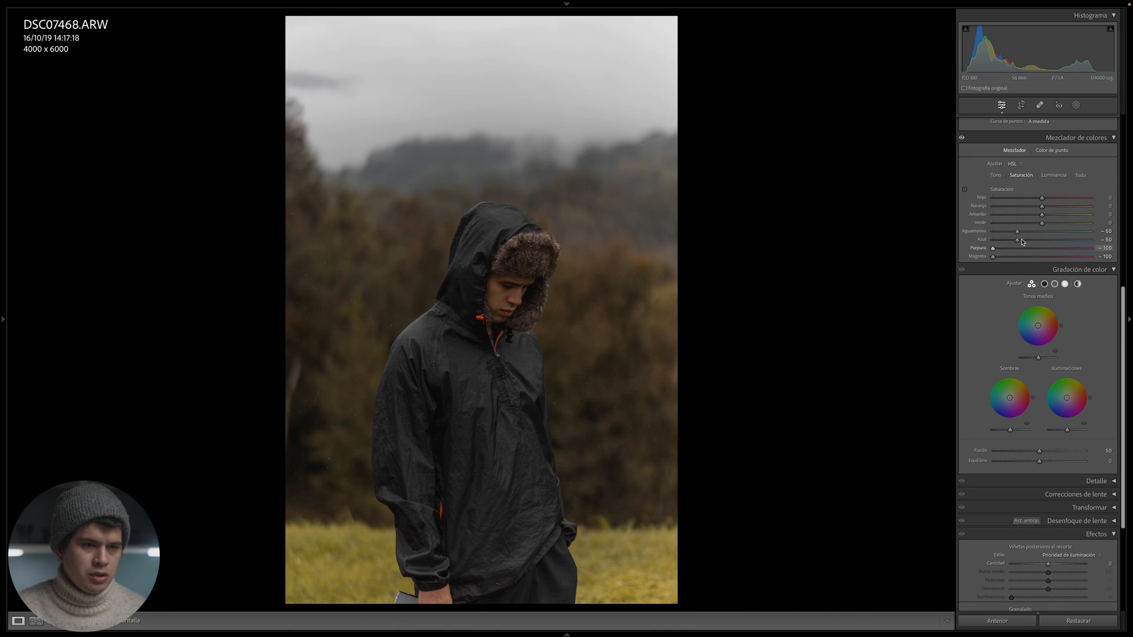
- Set the green and yellow saturation to −40 in the color mixer, and the photo's overall saturation to −25
{"action": "left_click_drag", "start_coordinate": [1042, 227], "coordinate": [1034, 227]}
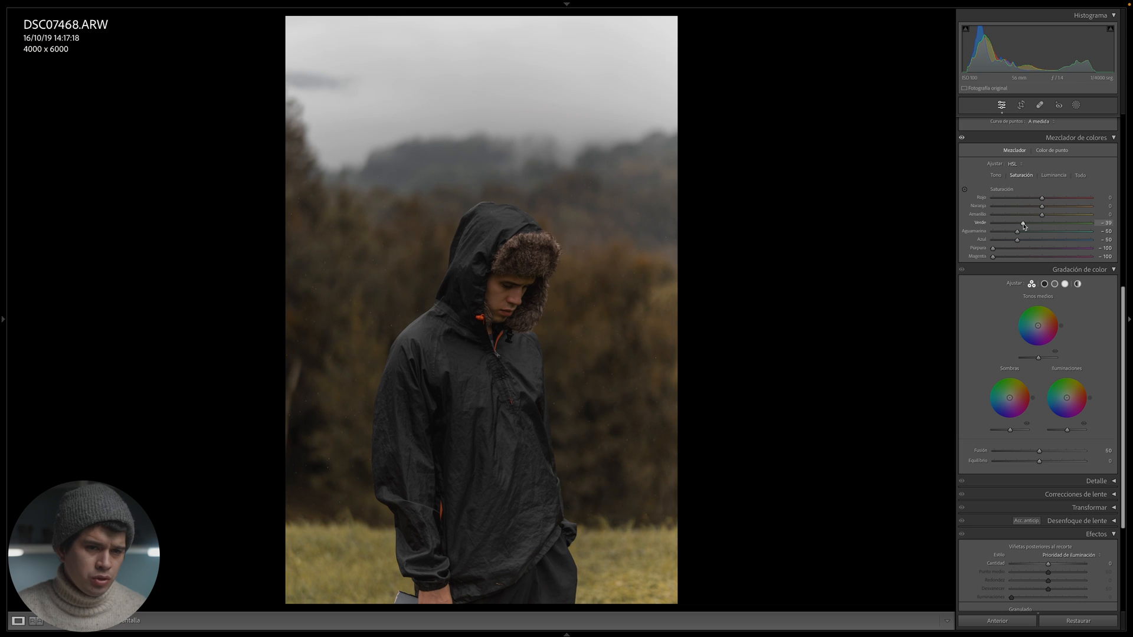
{"action": "left_click", "coordinate": [1024, 215]}
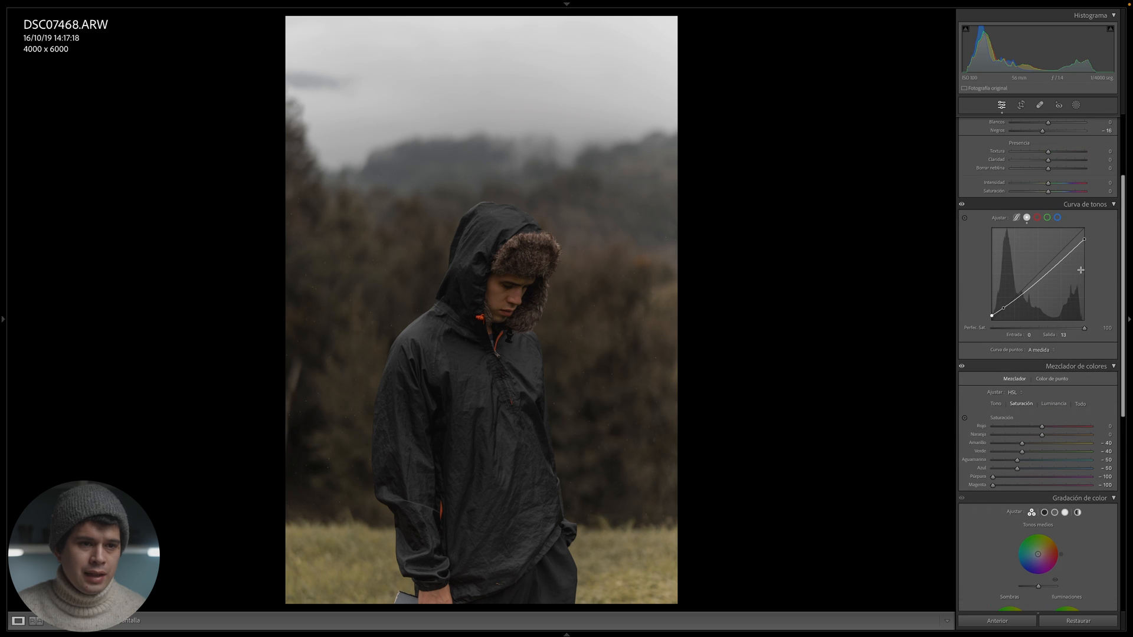
{"action": "scroll", "coordinate": [1080, 283], "scroll_direction": "up", "scroll_amount": 2}
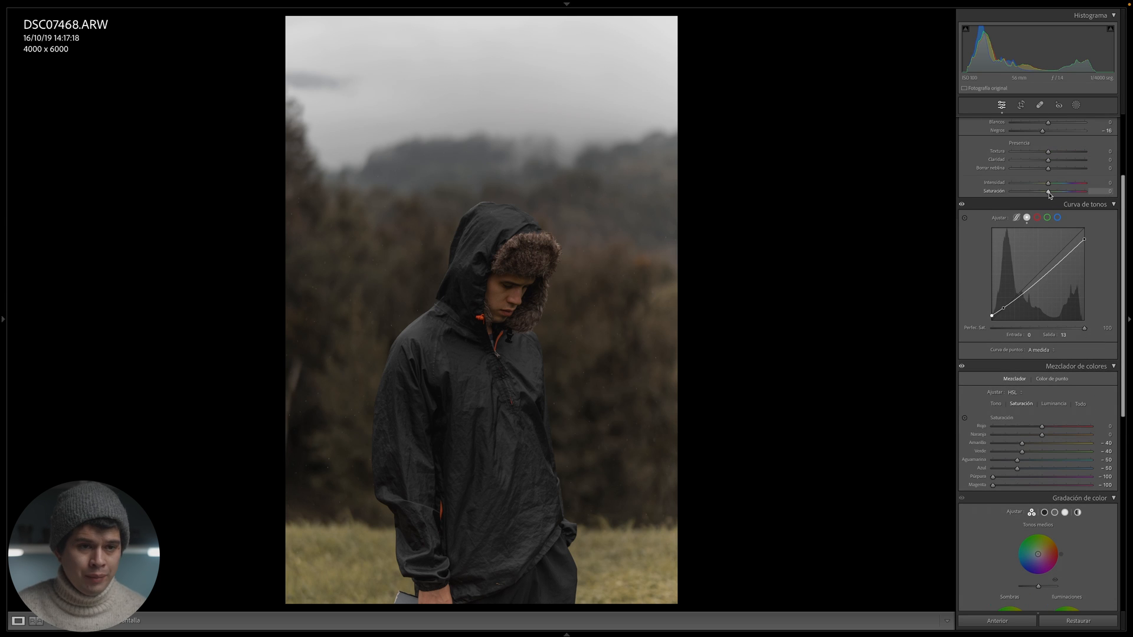
{"action": "mouse_move", "coordinate": [1049, 193]}
{"action": "left_mouse_down"}
{"action": "mouse_move", "coordinate": [1073, 195]}
{"action": "mouse_move", "coordinate": [1008, 205]}
{"action": "mouse_move", "coordinate": [1034, 202]}
{"action": "left_mouse_up"}
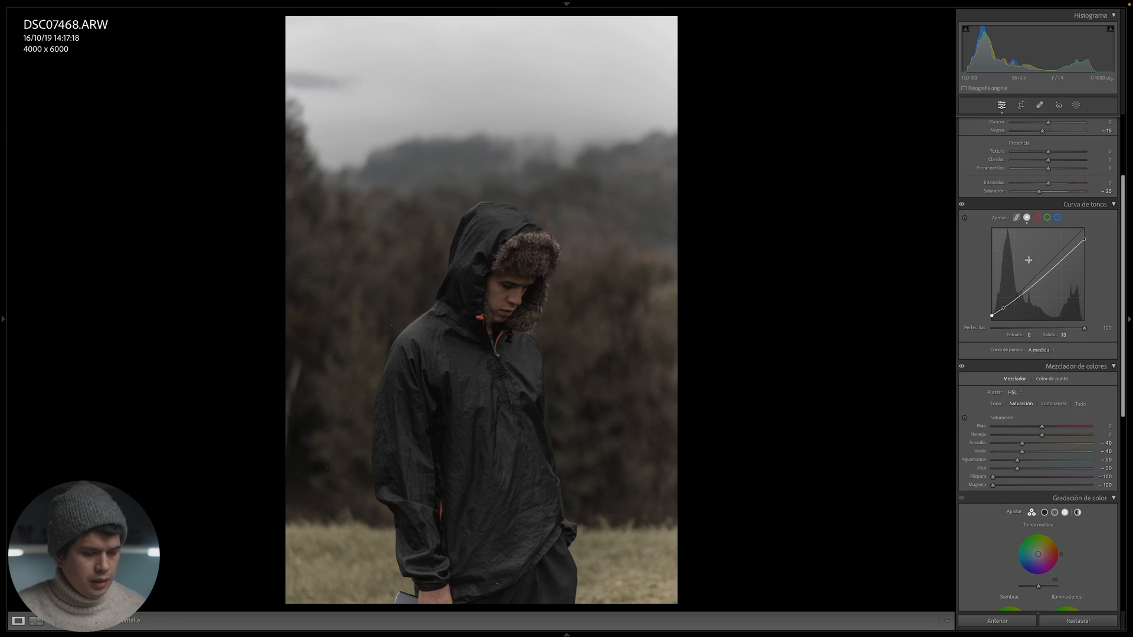
{"action": "key", "text": "y"}
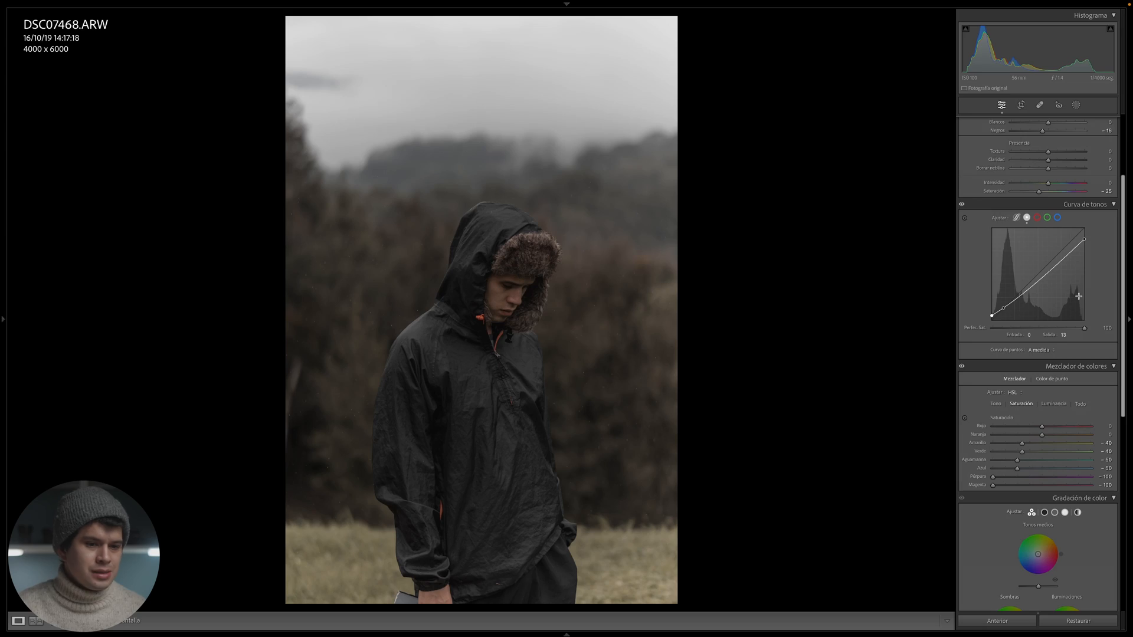
- Apply a subtle orange tint to the whole photo with global color grading, at hue 30 and saturation 8
{"action": "scroll", "coordinate": [1092, 354], "scroll_direction": "down", "scroll_amount": 5}
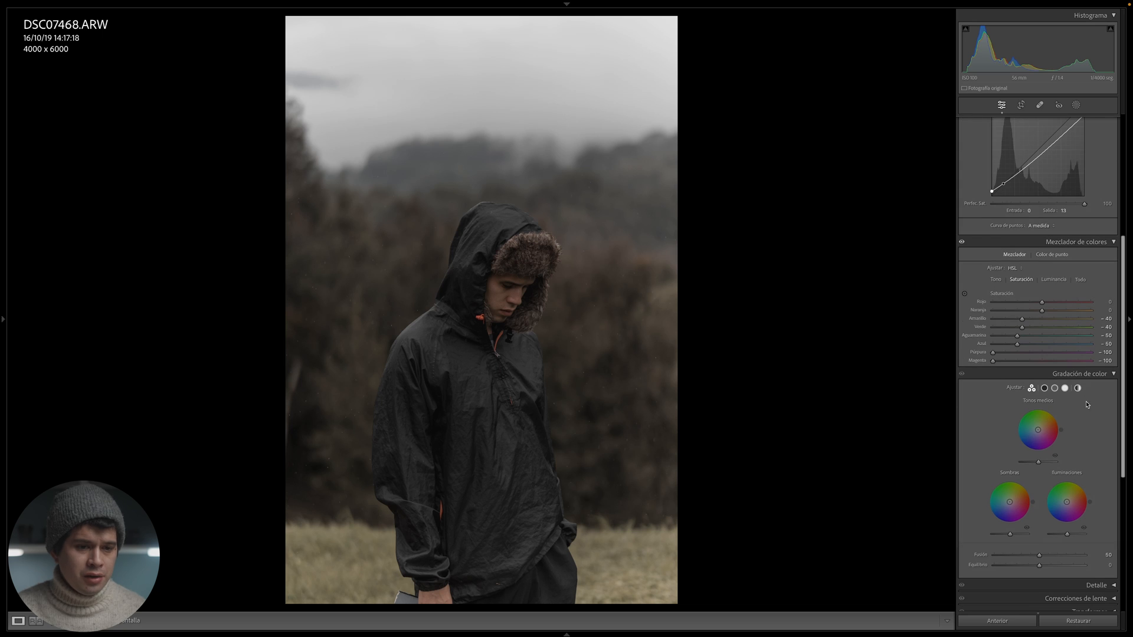
{"action": "scroll", "coordinate": [1099, 392], "scroll_direction": "down", "scroll_amount": 2}
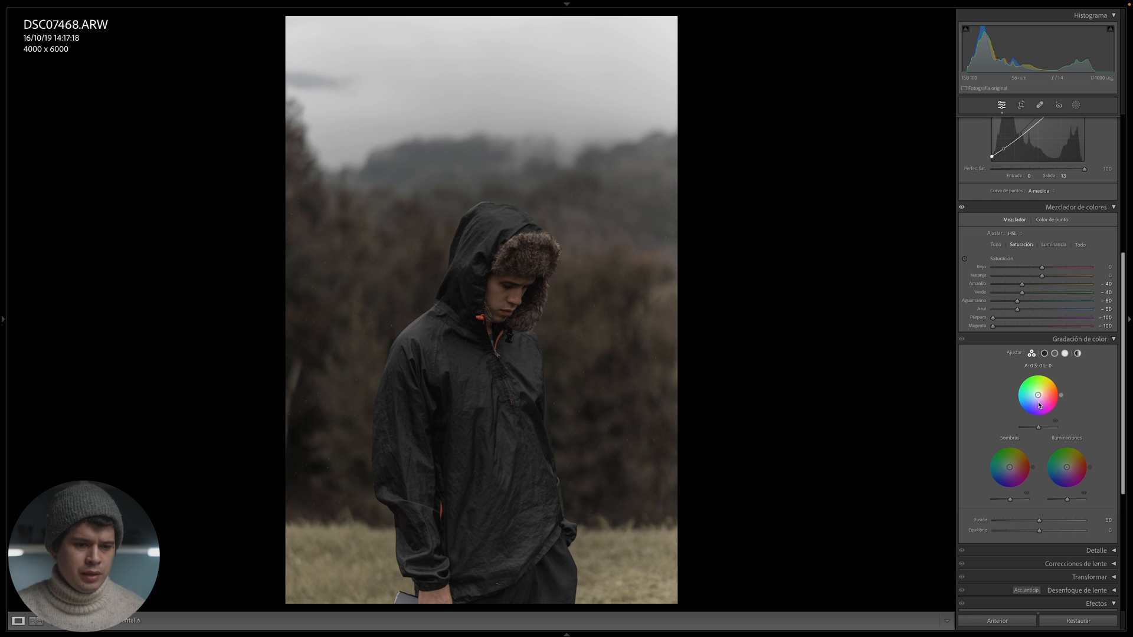
{"action": "left_click", "coordinate": [1078, 353]}
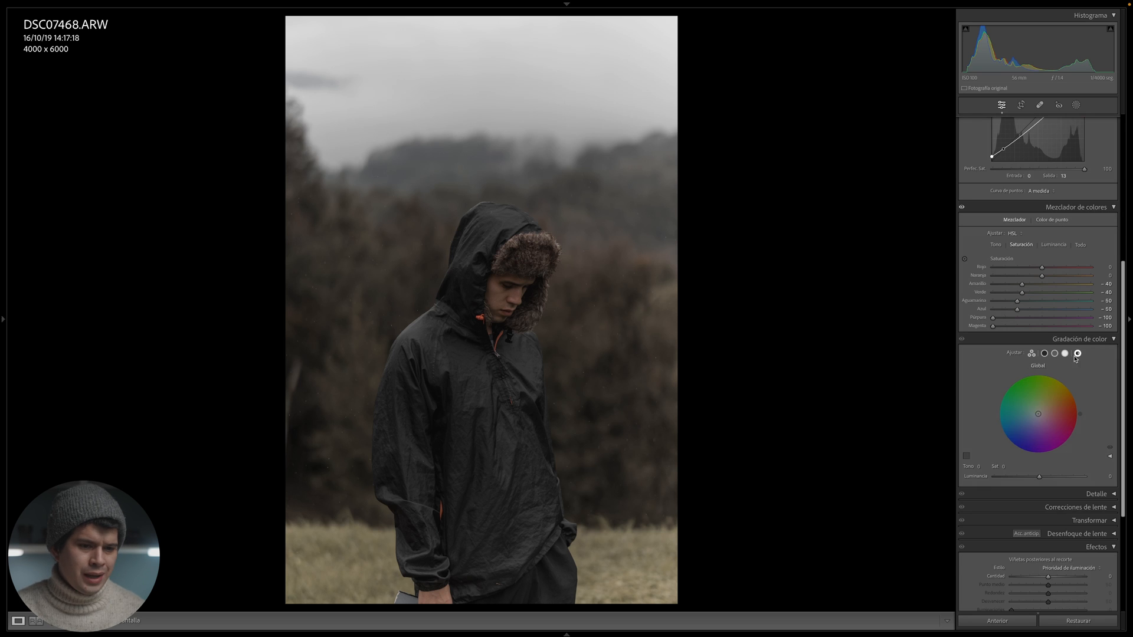
{"action": "left_click_drag", "start_coordinate": [1038, 415], "coordinate": [1073, 390]}
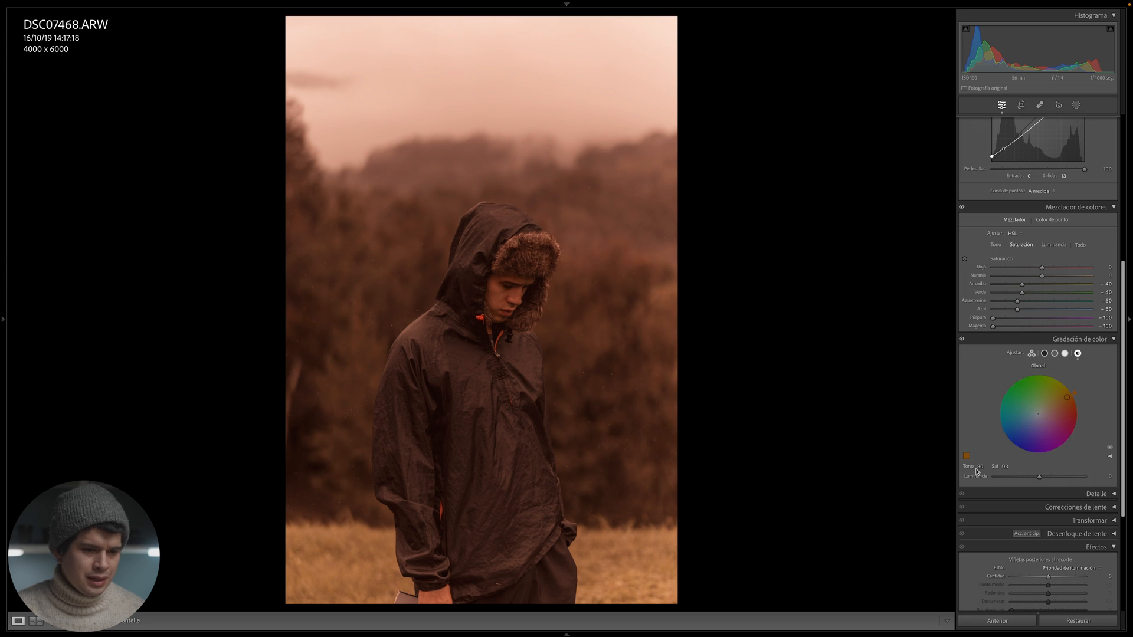
{"action": "left_click_drag", "start_coordinate": [1003, 467], "coordinate": [968, 467]}
{"action": "mouse_move", "coordinate": [1057, 403]}
{"action": "left_mouse_down"}
{"action": "mouse_move", "coordinate": [1040, 413]}
{"action": "mouse_move", "coordinate": [1068, 397]}
{"action": "mouse_move", "coordinate": [1047, 409]}
{"action": "left_mouse_up"}
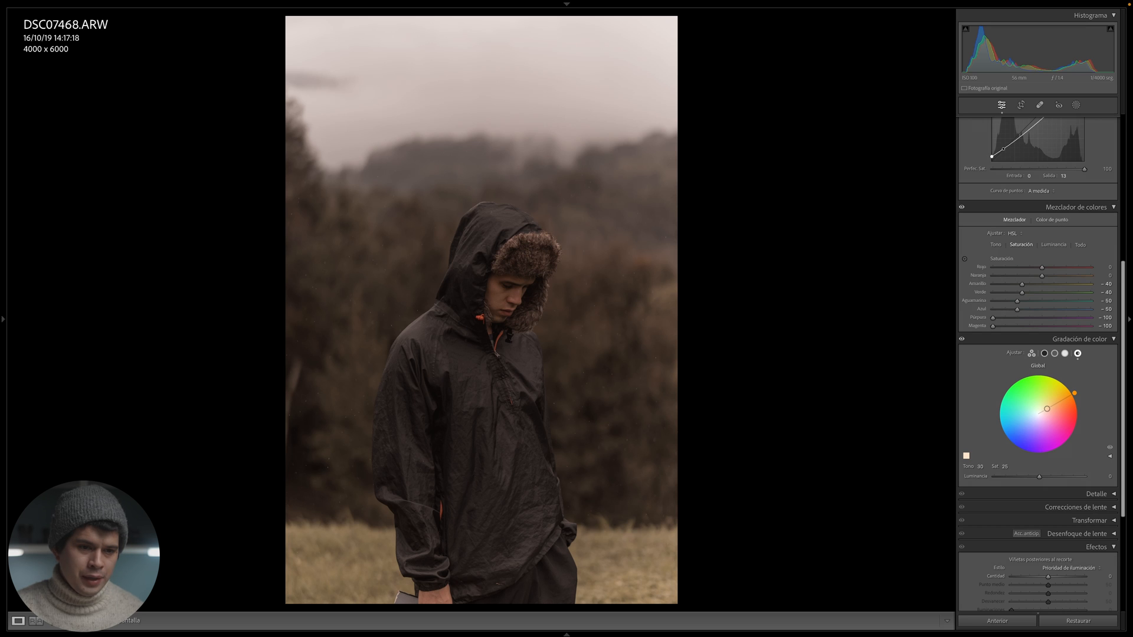
{"action": "mouse_move", "coordinate": [1047, 408]}
{"action": "left_mouse_down"}
{"action": "mouse_move", "coordinate": [1063, 400]}
{"action": "mouse_move", "coordinate": [1038, 414]}
{"action": "mouse_move", "coordinate": [1064, 399]}
{"action": "mouse_move", "coordinate": [1040, 412]}
{"action": "left_mouse_up"}
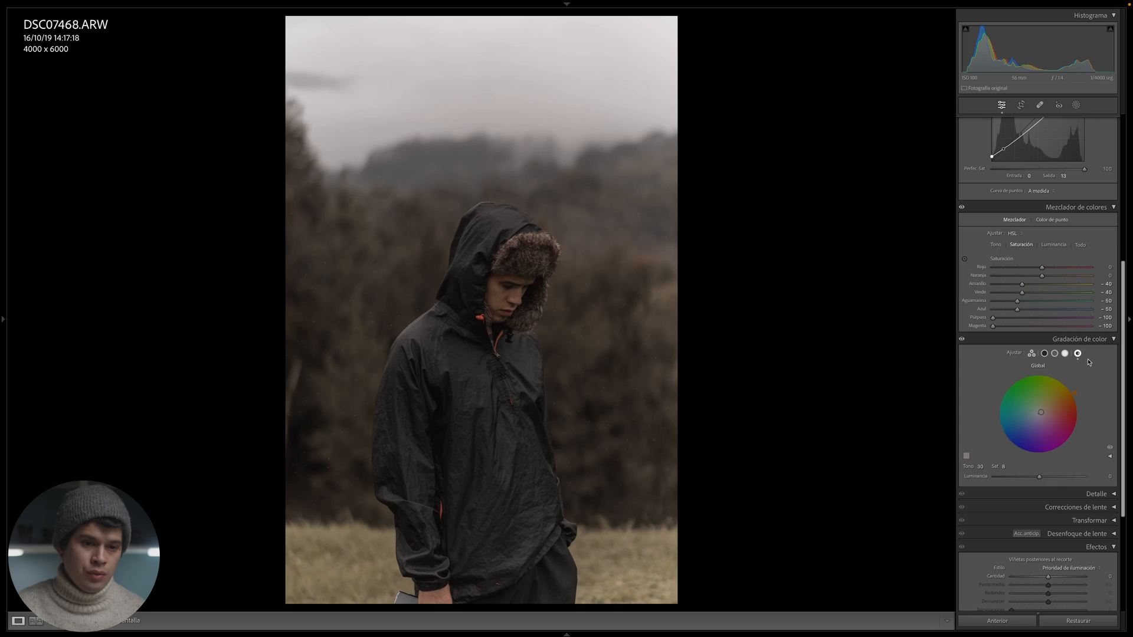
- Add film grain with an amount of 25, judging its strength on the man's face and fur-lined hood up close
{"action": "scroll", "coordinate": [1115, 404], "scroll_direction": "down", "scroll_amount": 2}
{"action": "left_click", "coordinate": [1114, 398]}
{"action": "scroll", "coordinate": [1110, 425], "scroll_direction": "down", "scroll_amount": 1}
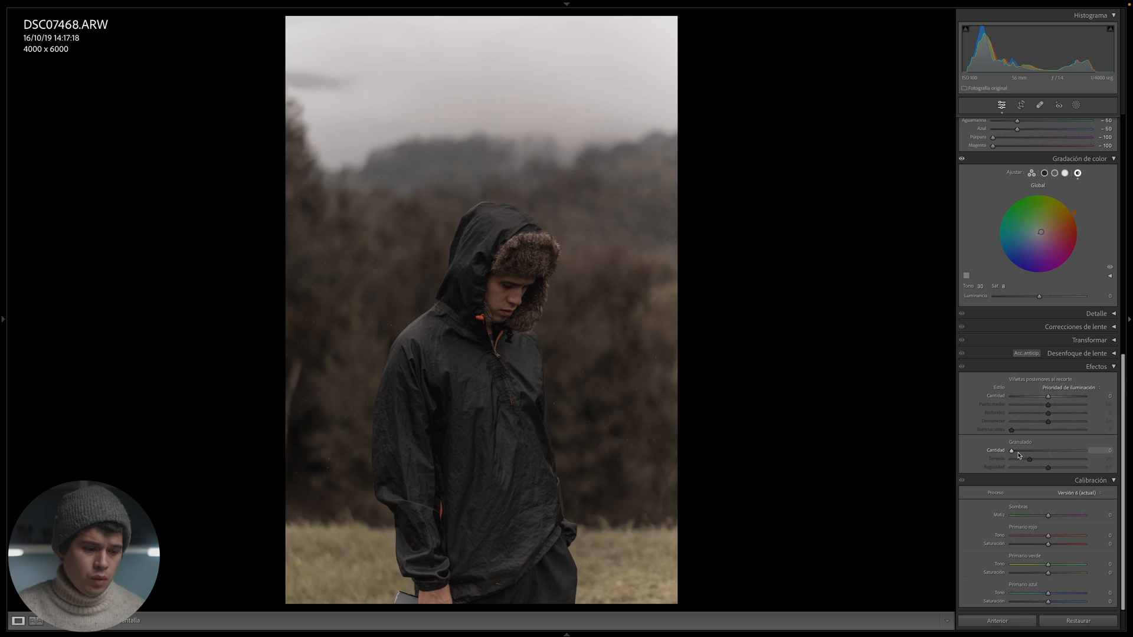
{"action": "left_click_drag", "start_coordinate": [1017, 453], "coordinate": [1089, 460]}
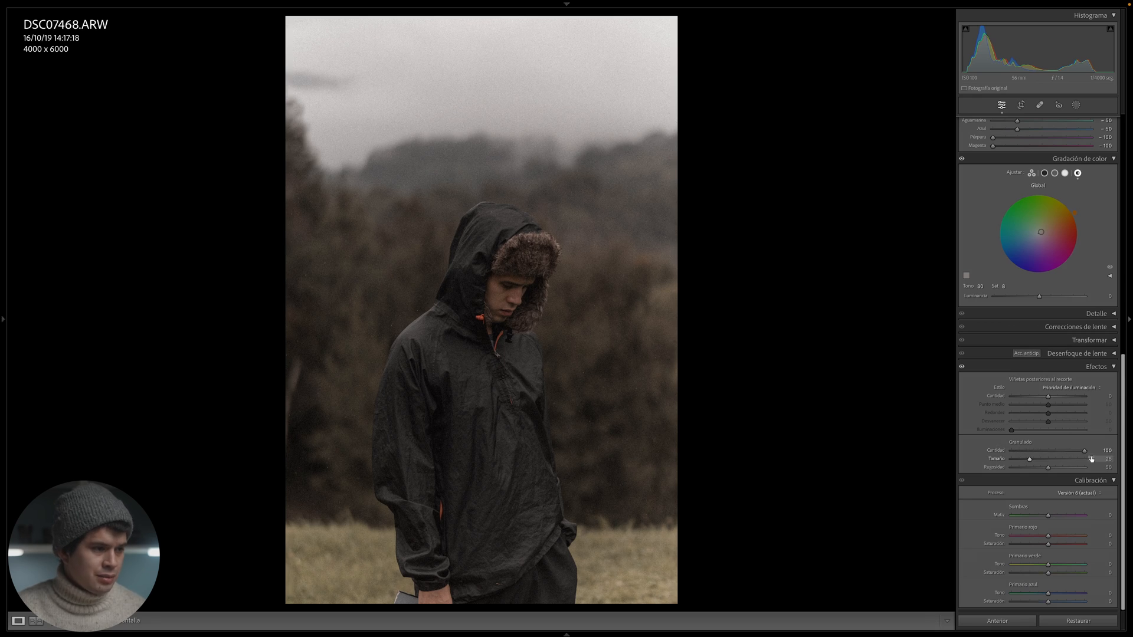
{"action": "left_click", "coordinate": [593, 237]}
{"action": "left_click", "coordinate": [484, 449]}
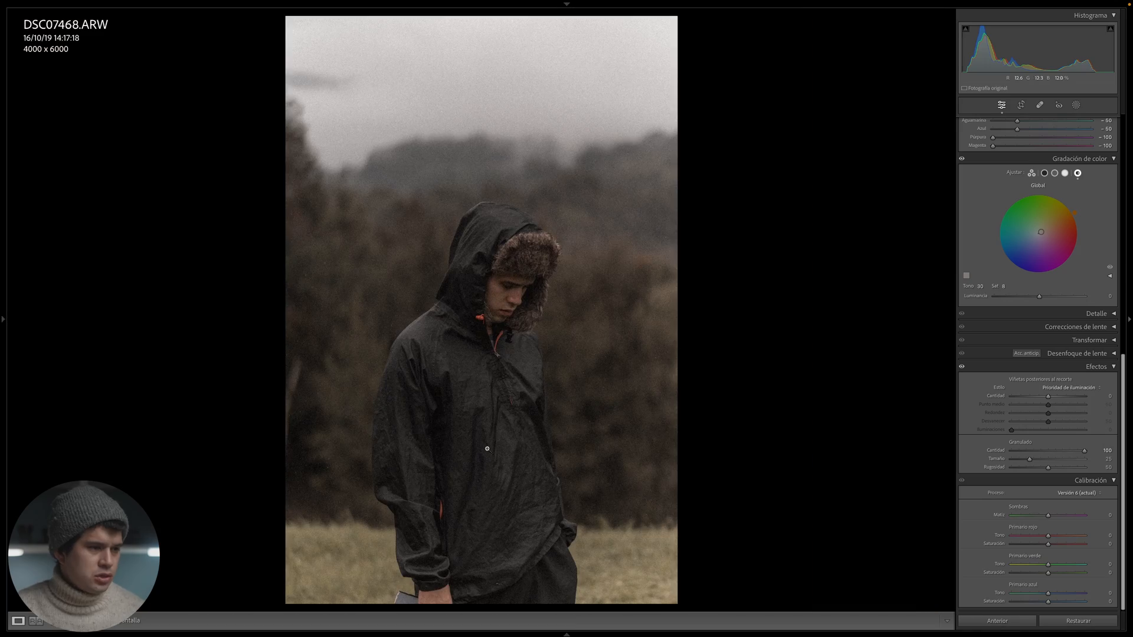
{"action": "left_click", "coordinate": [567, 337]}
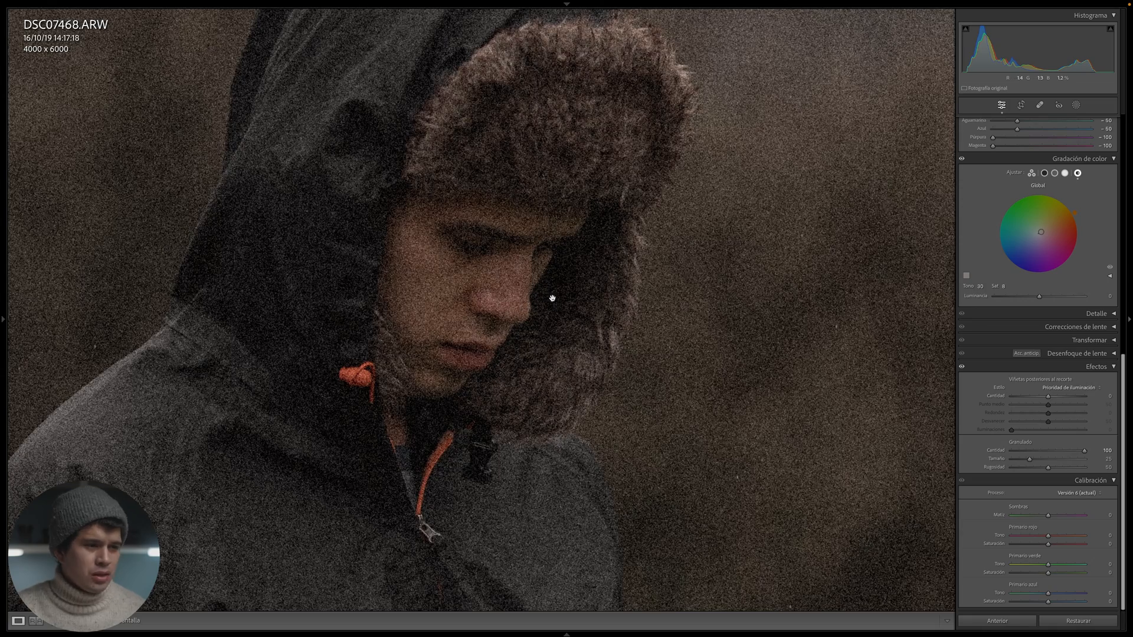
{"action": "left_click", "coordinate": [1025, 451]}
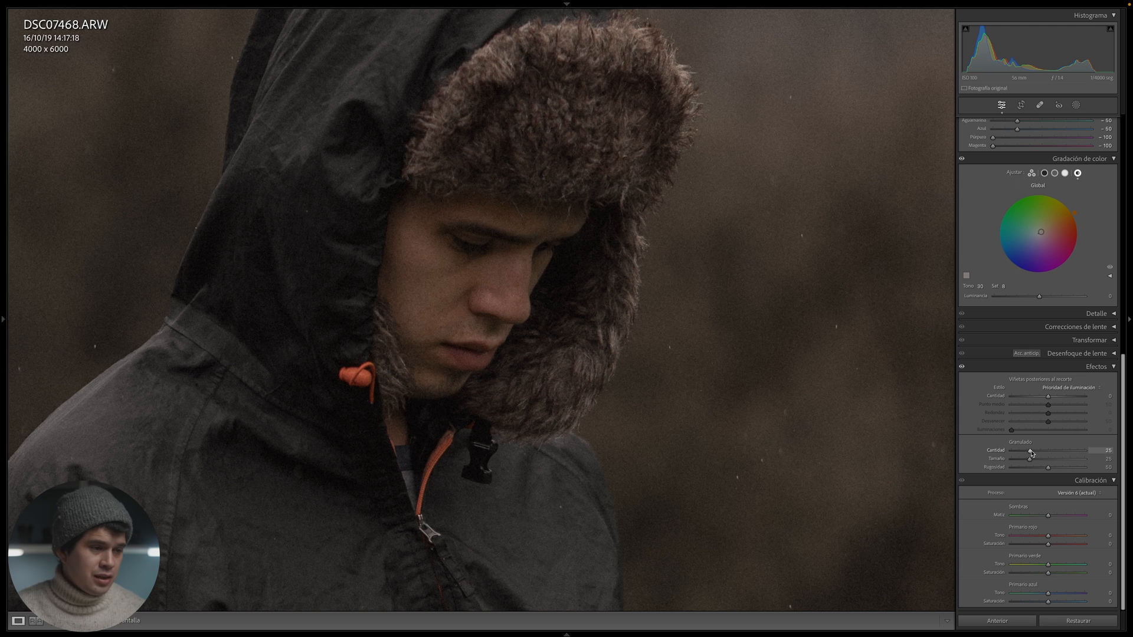
{"action": "left_click", "coordinate": [867, 422]}
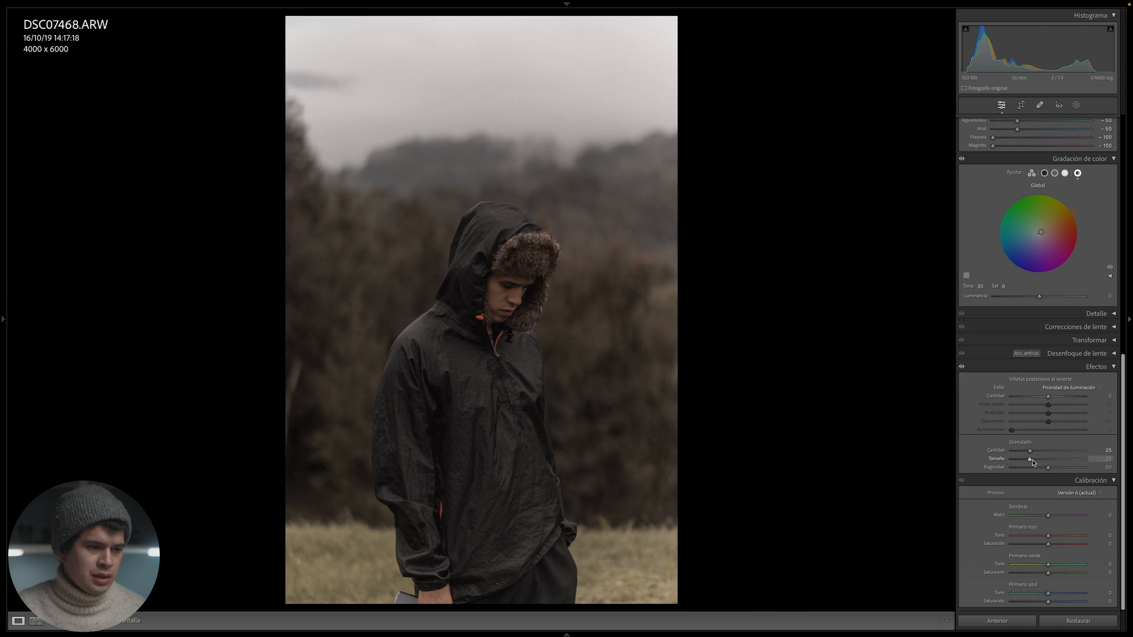
- Set the grain size to 80, checking the texture on the hood up close
{"action": "left_click_drag", "start_coordinate": [1033, 463], "coordinate": [1103, 462]}
{"action": "left_click", "coordinate": [476, 242]}
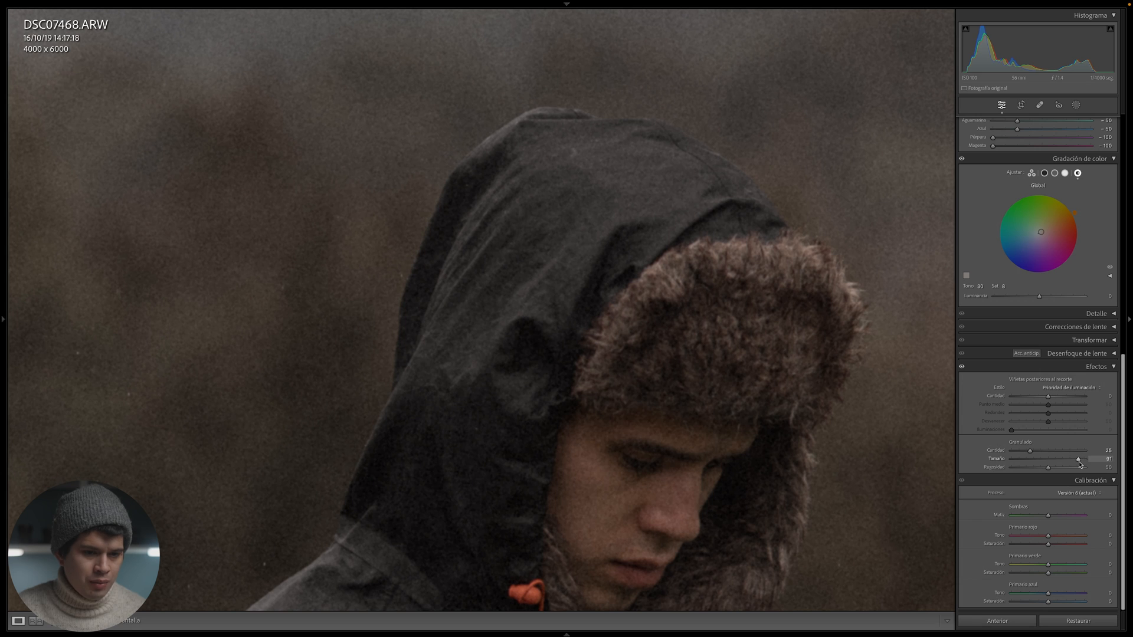
{"action": "left_click_drag", "start_coordinate": [1080, 465], "coordinate": [1075, 465]}
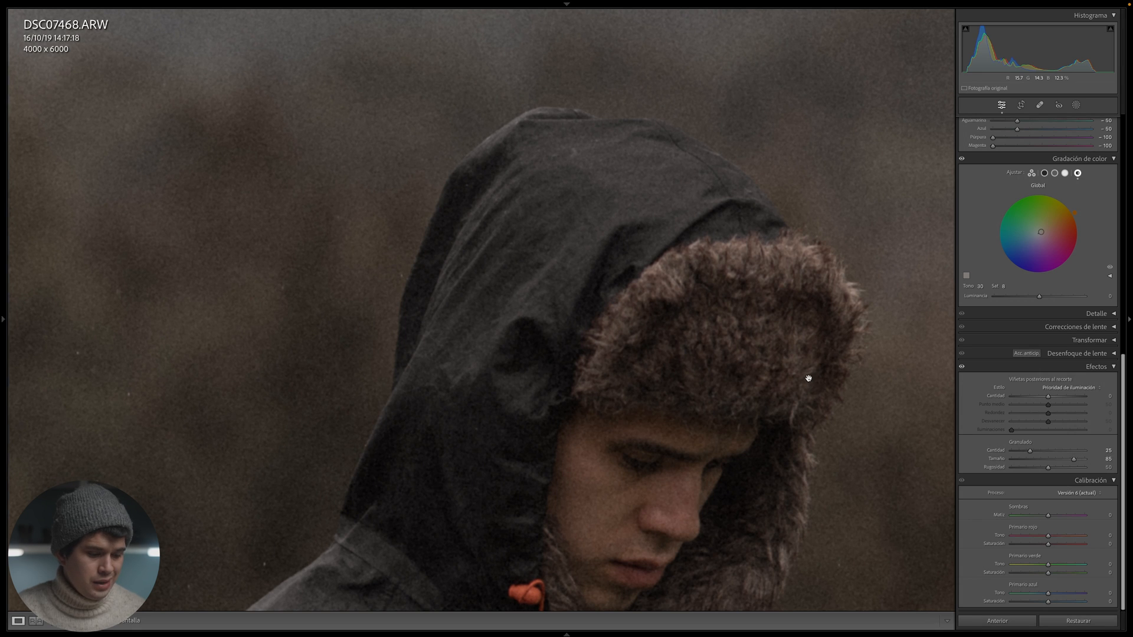
{"action": "left_click", "coordinate": [1074, 460]}
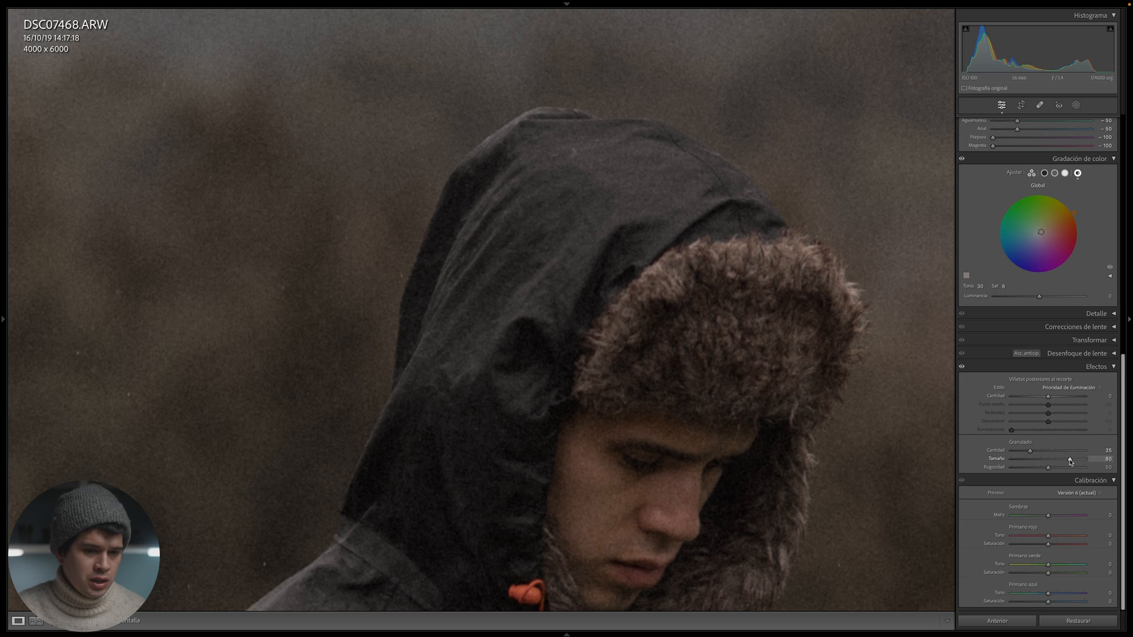
{"action": "left_click", "coordinate": [817, 356]}
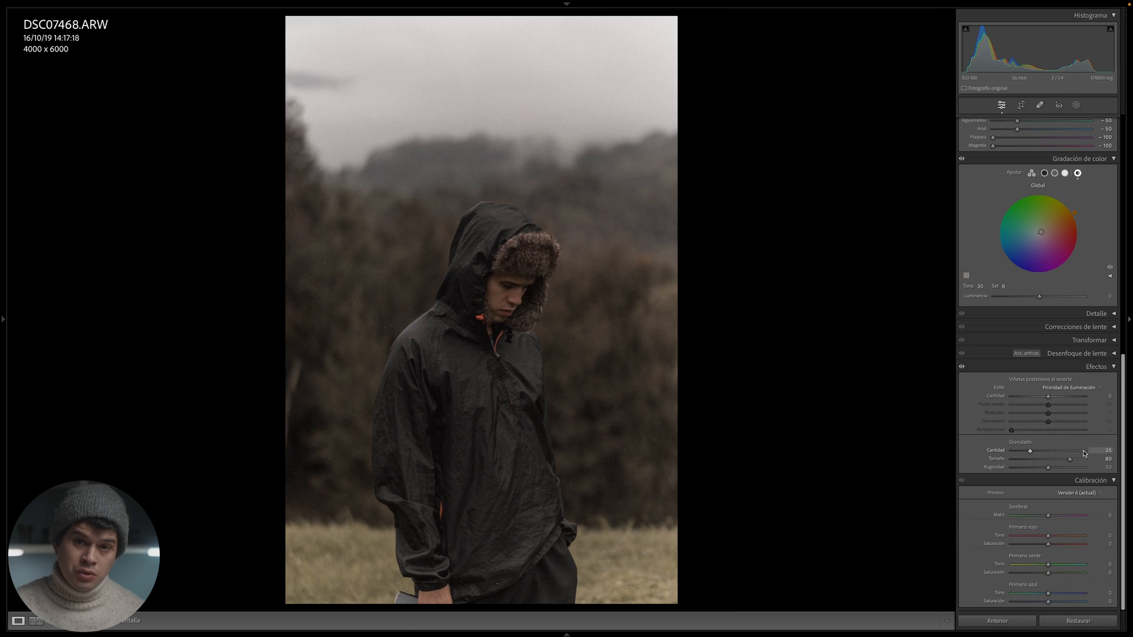
- Try a grain roughness of 100 while examining the sky and hills up close
{"action": "left_click", "coordinate": [579, 165]}
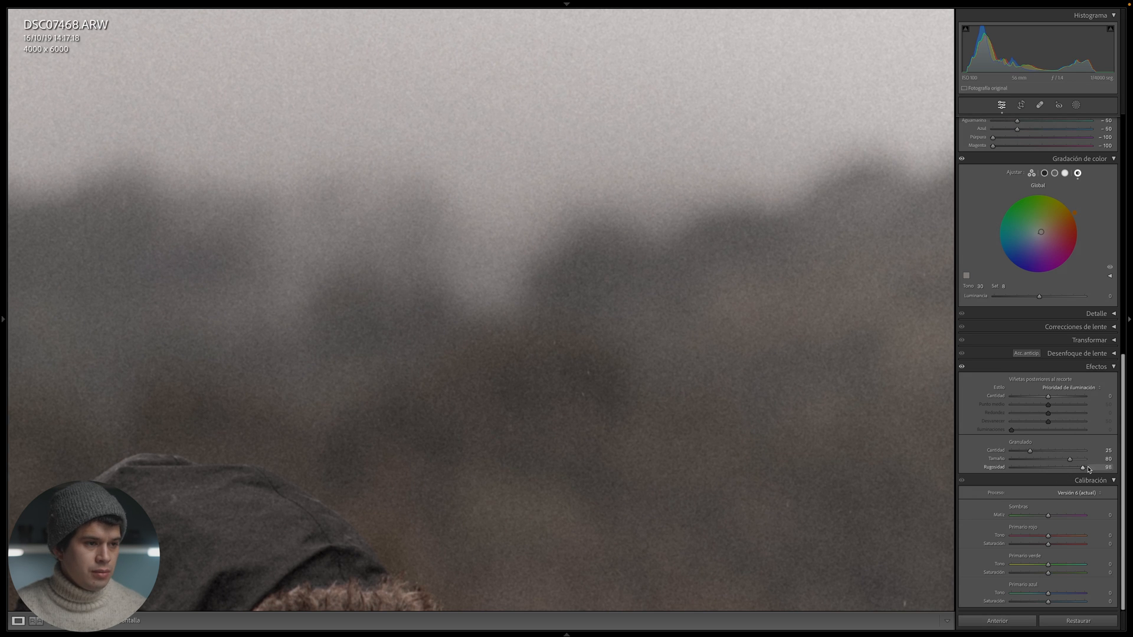
{"action": "left_click_drag", "start_coordinate": [1088, 470], "coordinate": [1130, 469]}
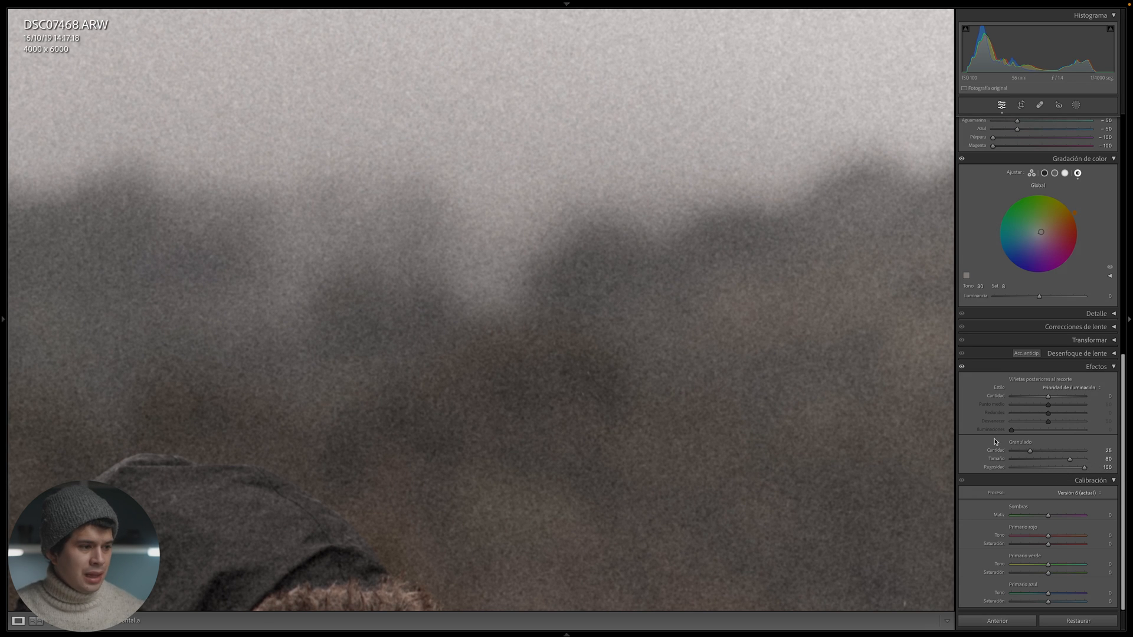
{"action": "left_click", "coordinate": [761, 334]}
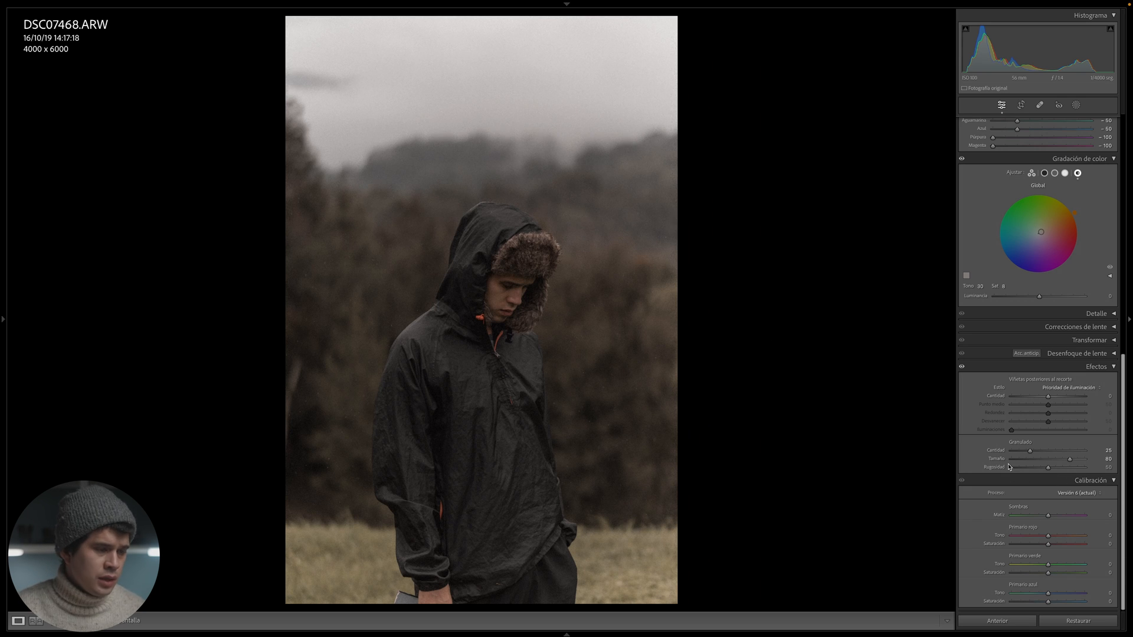
- Compare the graded, grainy photo with the original side by side
{"action": "key", "text": "y"}
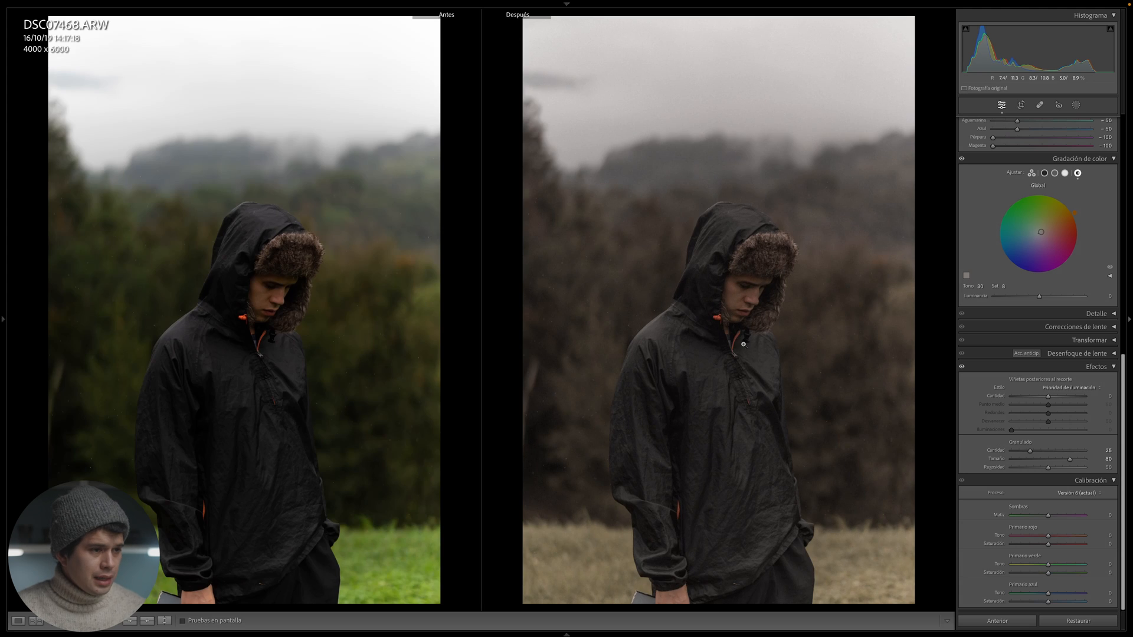
{"action": "key", "text": "y"}
{"action": "left_click", "coordinate": [600, 270]}
{"action": "left_click", "coordinate": [318, 350]}
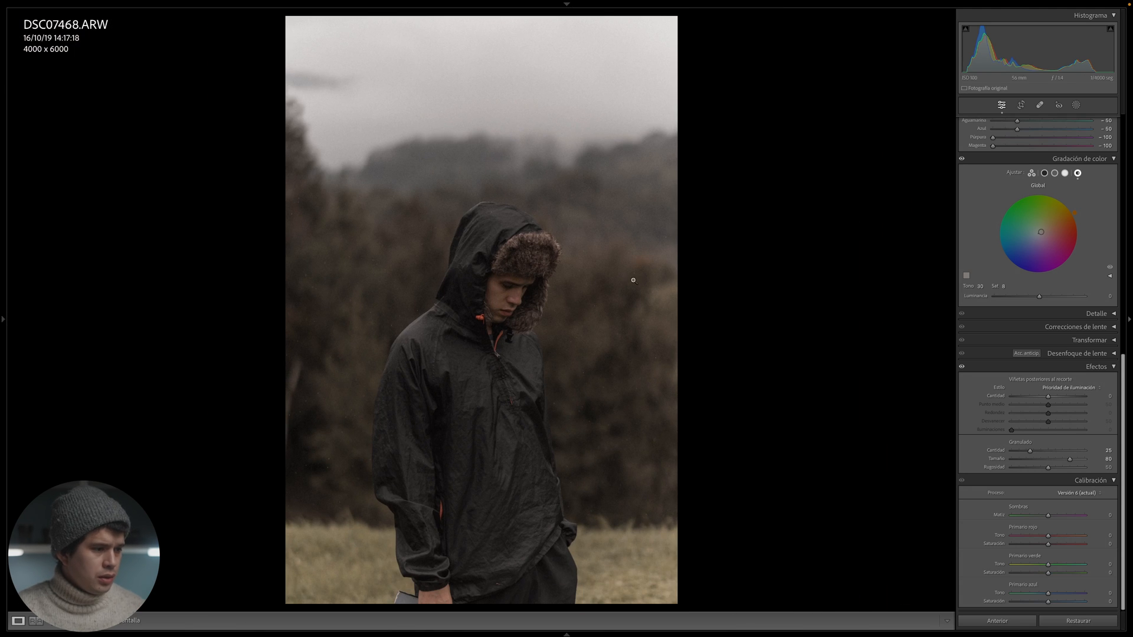
{"action": "key", "text": "y"}
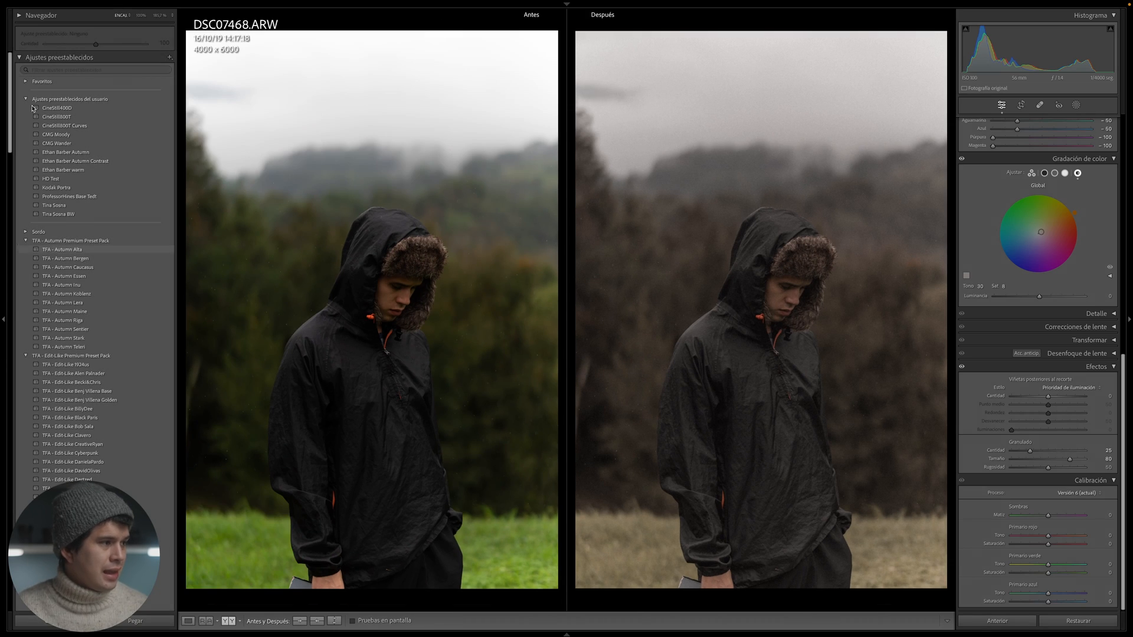
- Set up a new develop preset from this edit, excluding Transform, Lens Corrections, Detail, Calibration and high dynamic range settings
{"action": "left_click", "coordinate": [169, 57]}
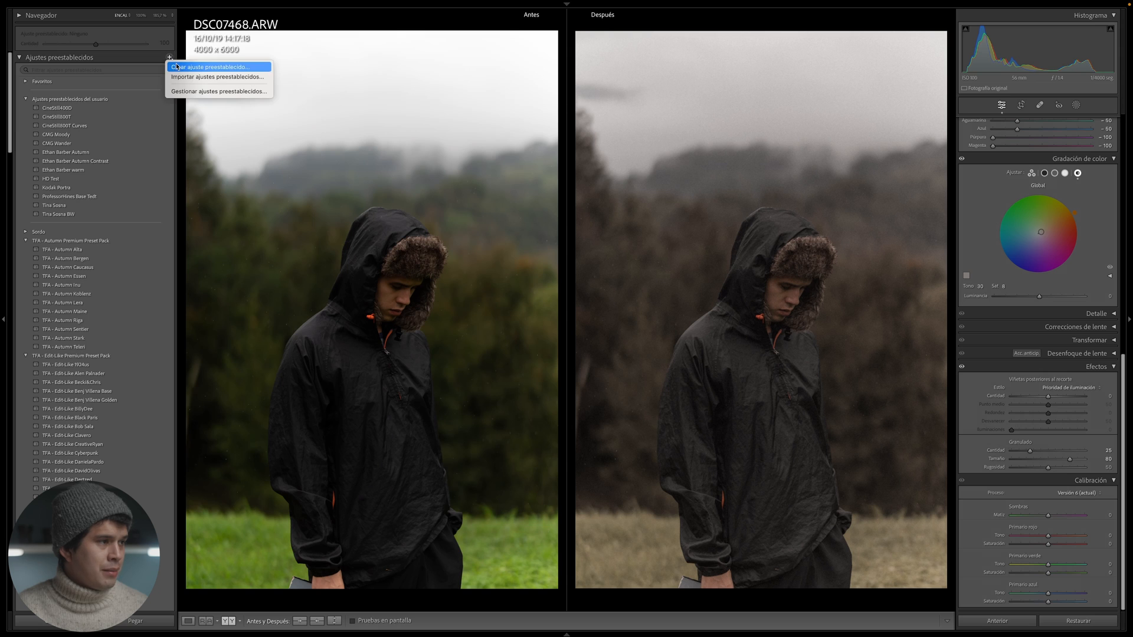
{"action": "left_click", "coordinate": [177, 67]}
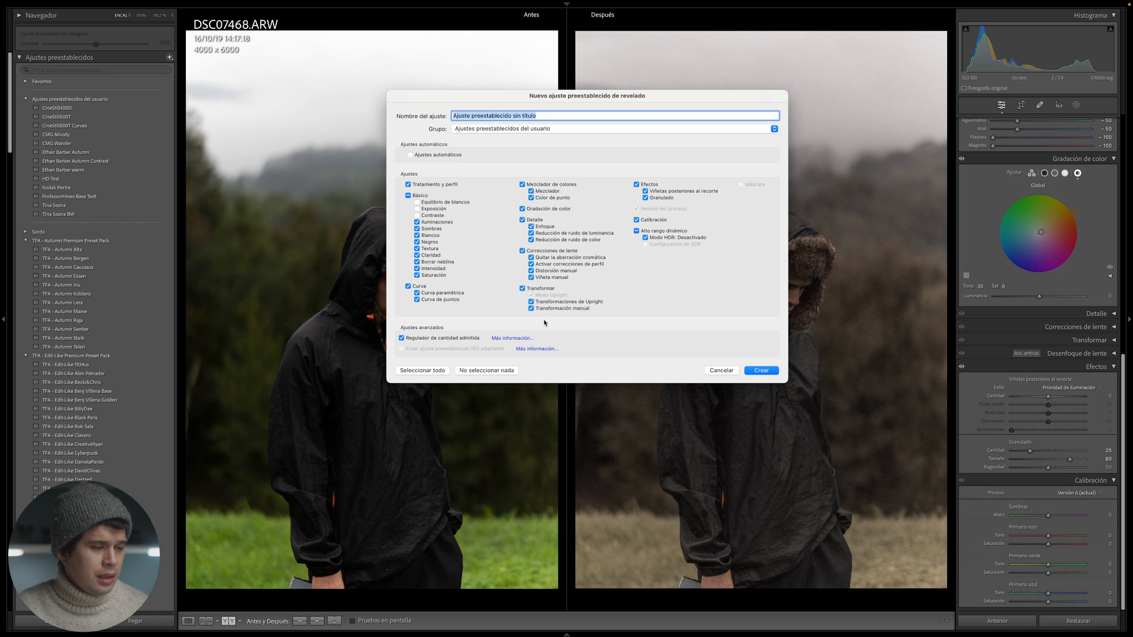
{"action": "left_click", "coordinate": [522, 289]}
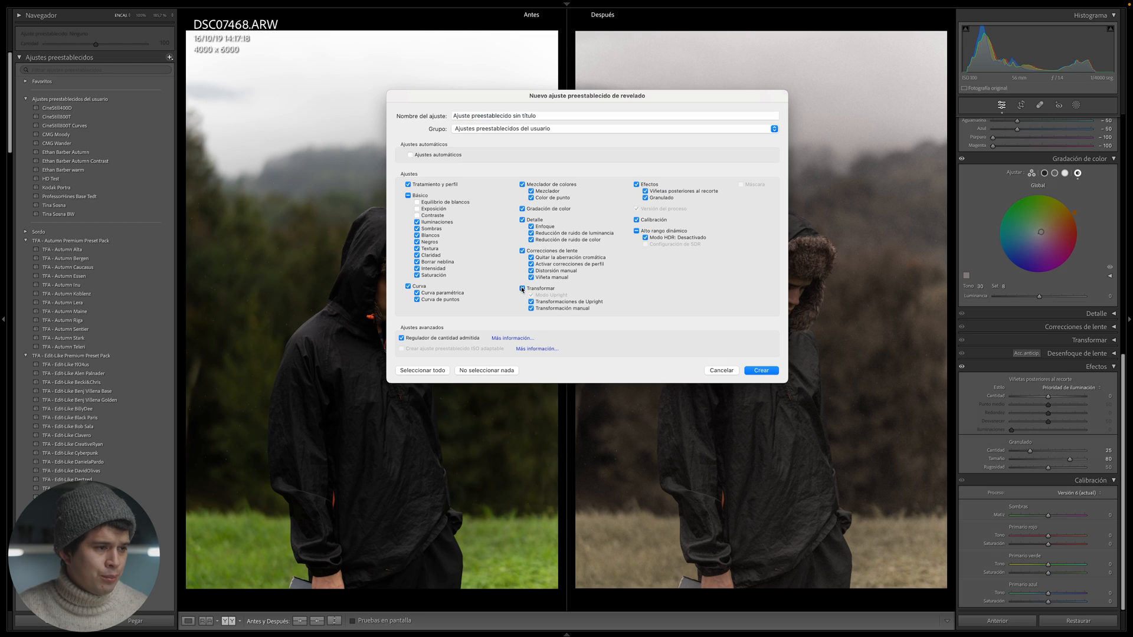
{"action": "left_click", "coordinate": [541, 252]}
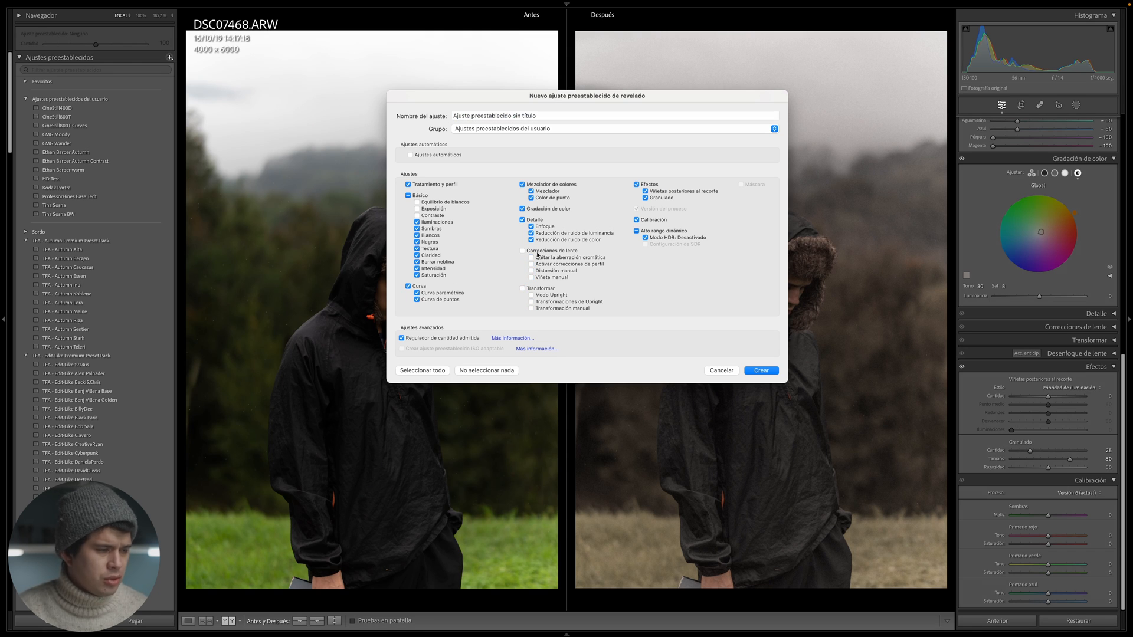
{"action": "left_click", "coordinate": [535, 221]}
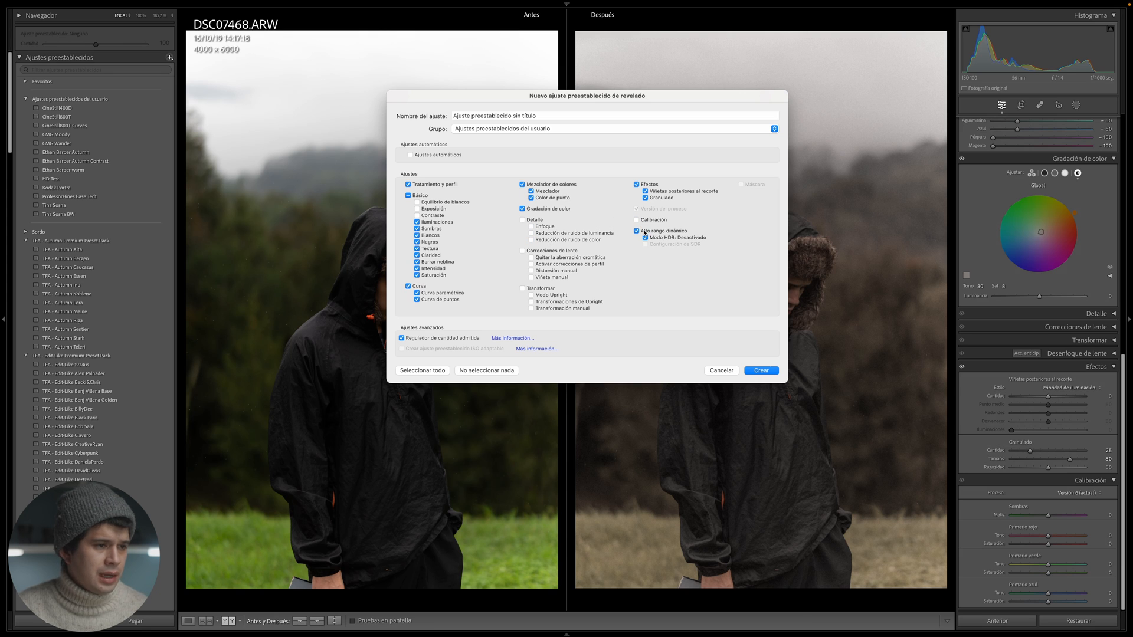
{"action": "left_click", "coordinate": [602, 113]}
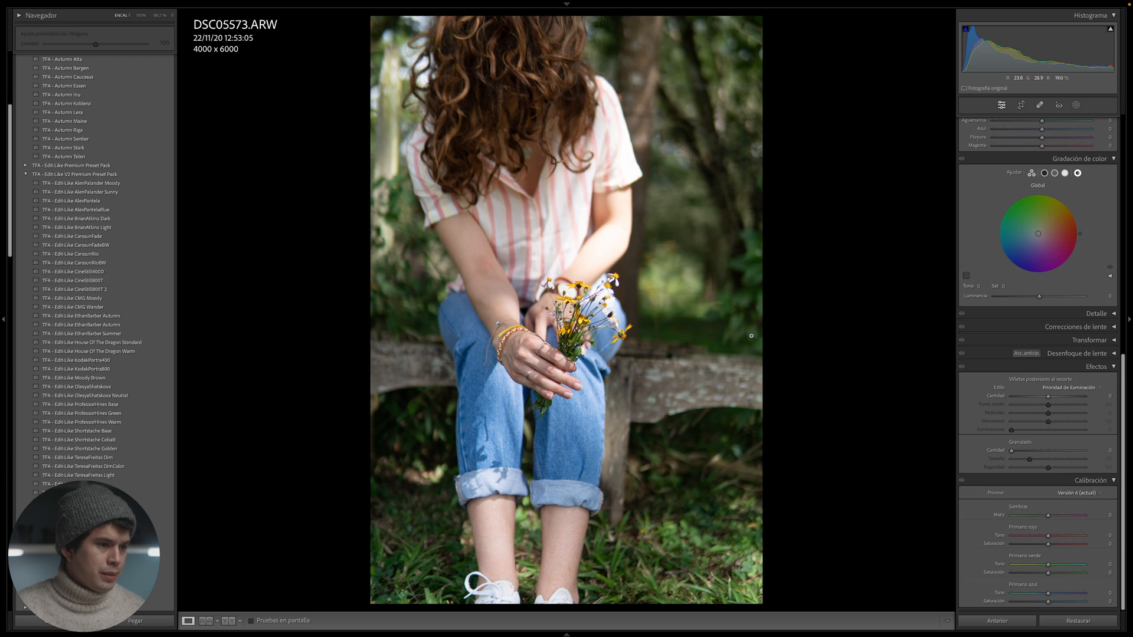
- Apply the TFA - Edit-Like TinaSosna preset to the woman with flowers photo and compare it with the original up close
{"action": "left_click", "coordinate": [71, 483]}
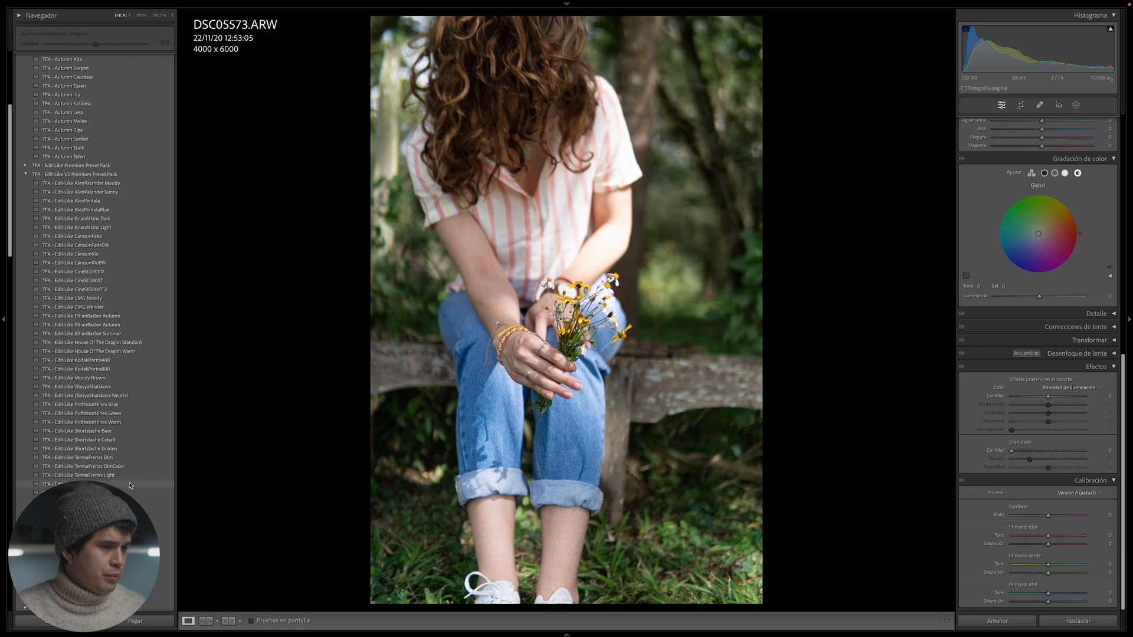
{"action": "key", "text": "y"}
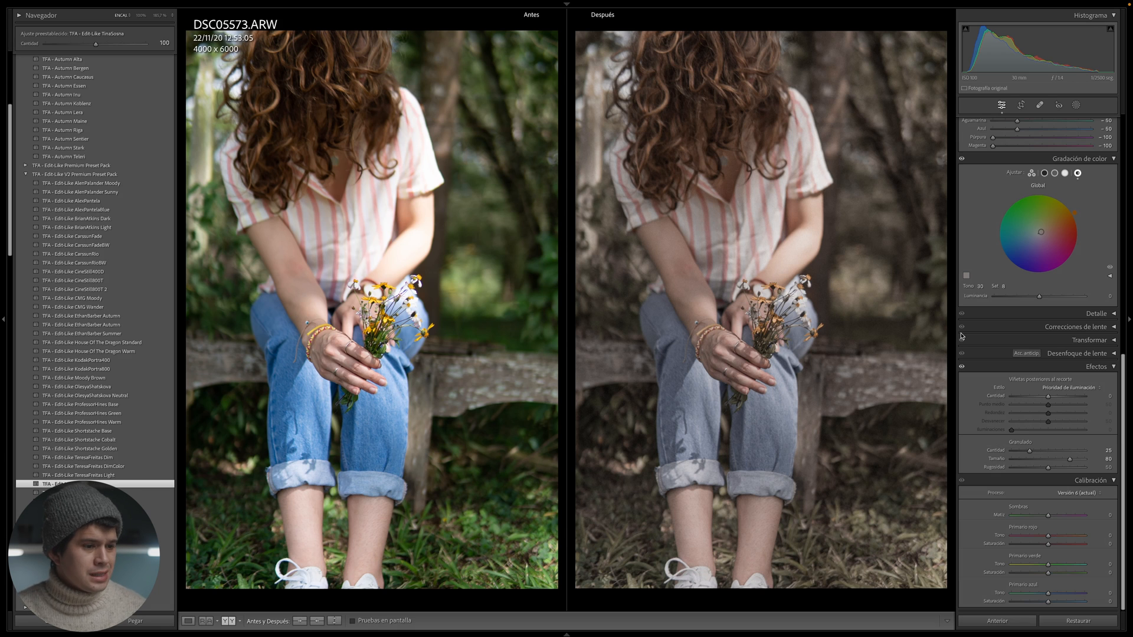
{"action": "left_click", "coordinate": [773, 245]}
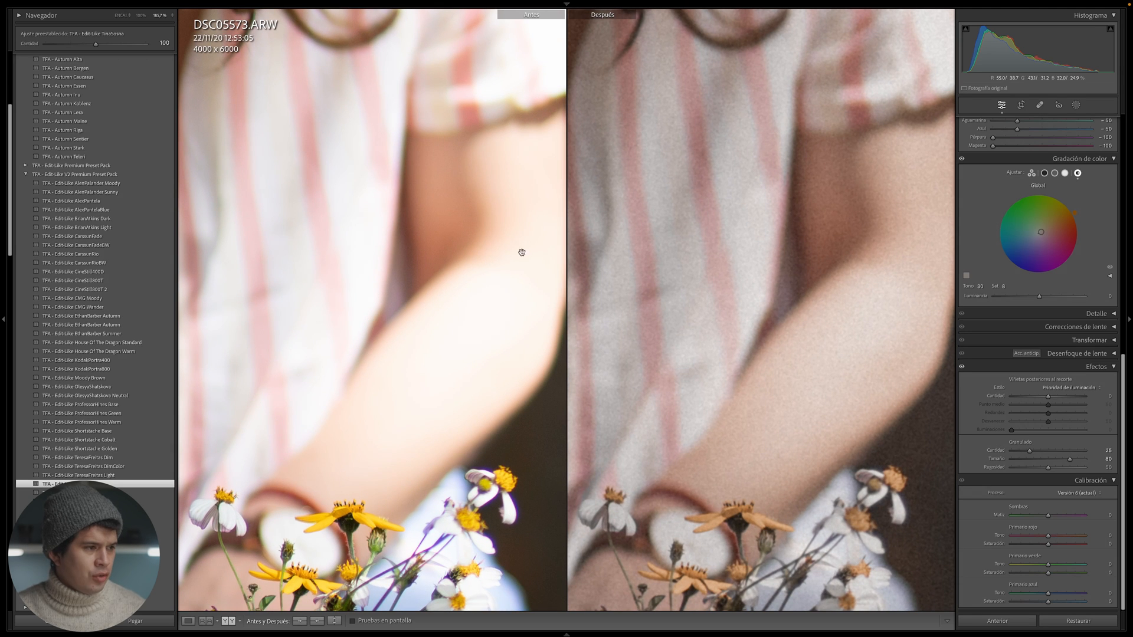
{"action": "left_click", "coordinate": [785, 276]}
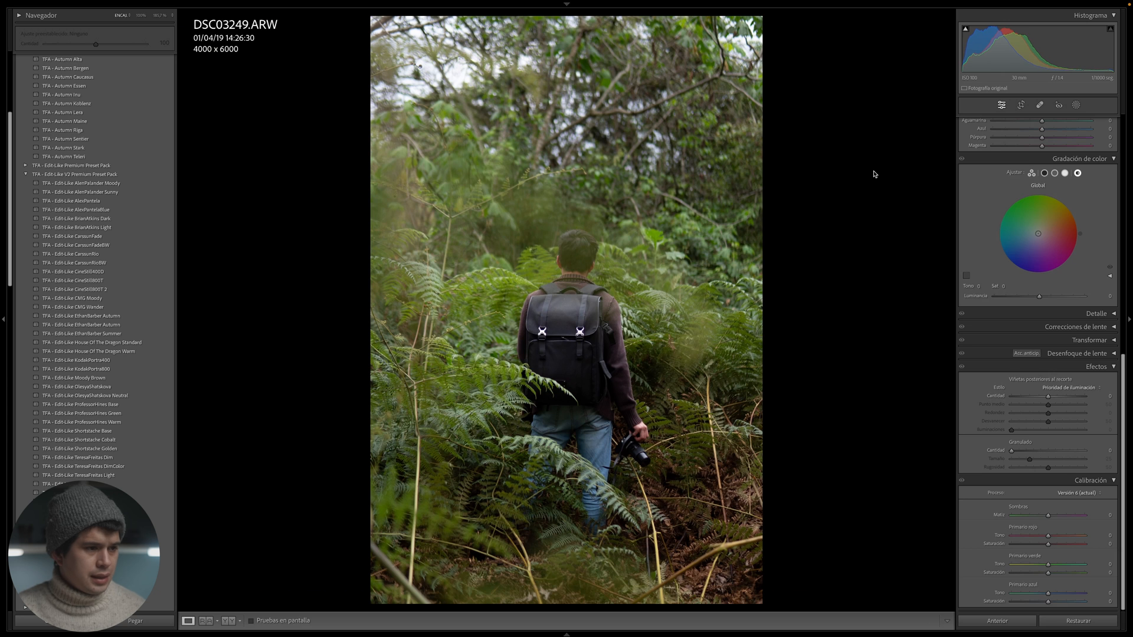
- Apply the TFA - Edit-Like TinaSosna preset to the backpacker among ferns photo and compare sky, backpack and foliage with the original
{"action": "key", "text": "y"}
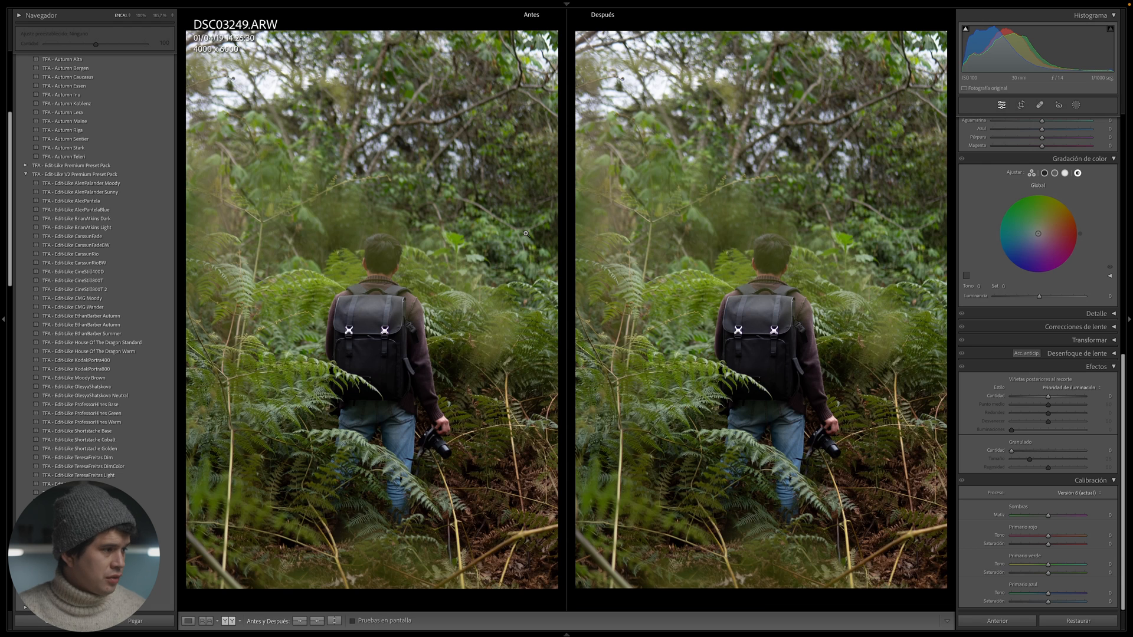
{"action": "left_click", "coordinate": [142, 486]}
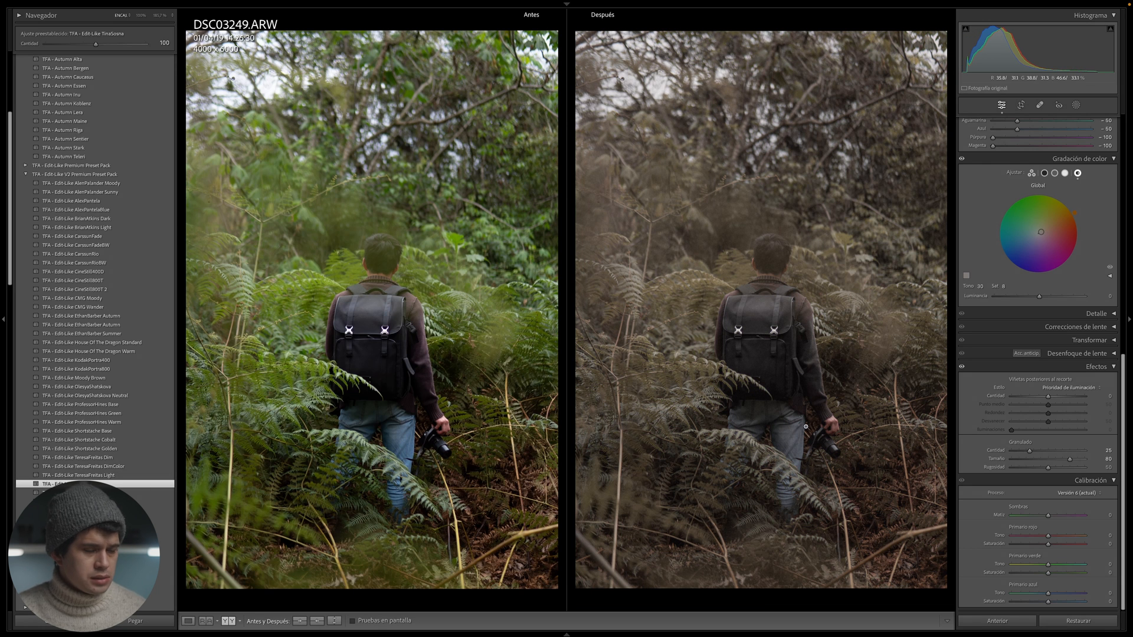
{"action": "left_click", "coordinate": [706, 127]}
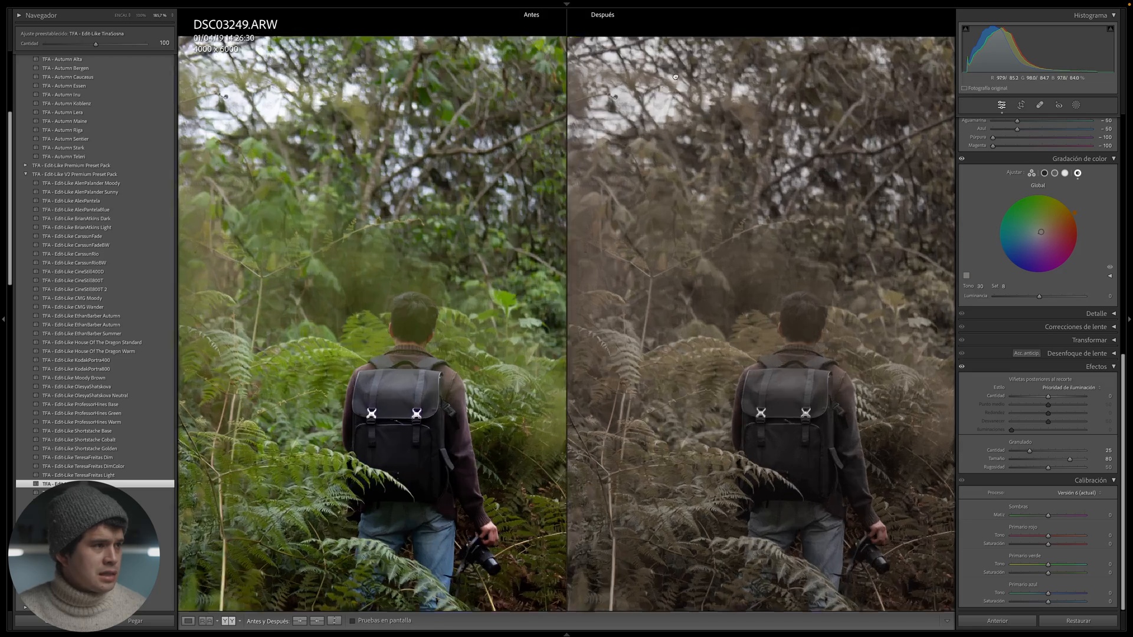
{"action": "left_click", "coordinate": [780, 319]}
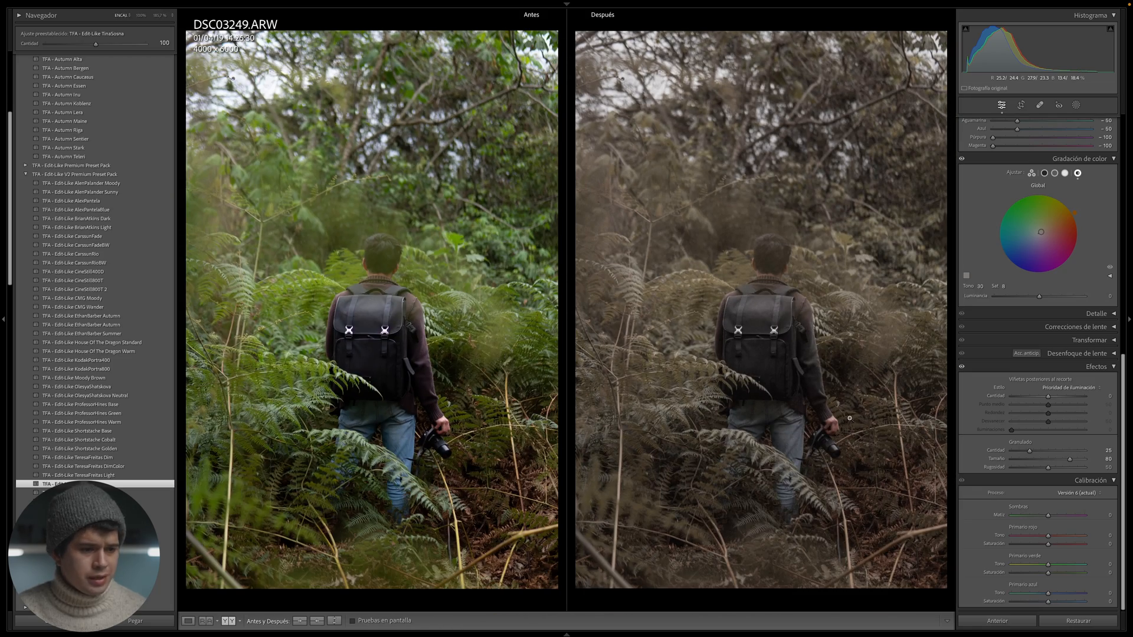
{"action": "left_click", "coordinate": [799, 449]}
{"action": "left_click", "coordinate": [809, 418]}
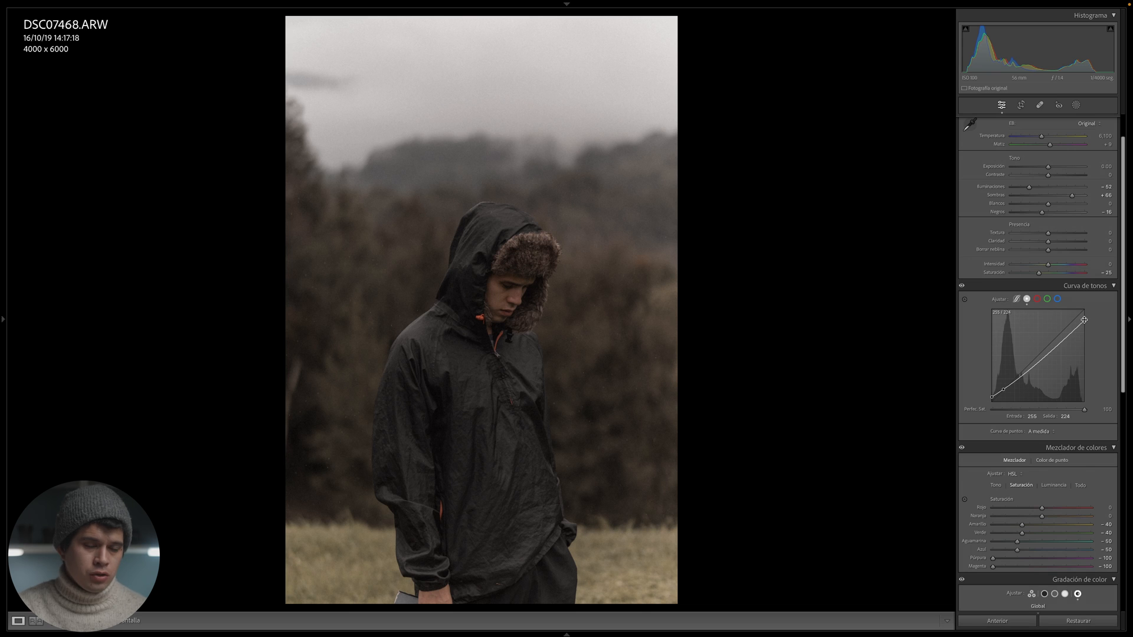
- On the hooded portrait's tone curve, raise the white point to output 255 and add an upper-midtone point at input 164, output 159
{"action": "left_click_drag", "start_coordinate": [1084, 320], "coordinate": [1084, 310]}
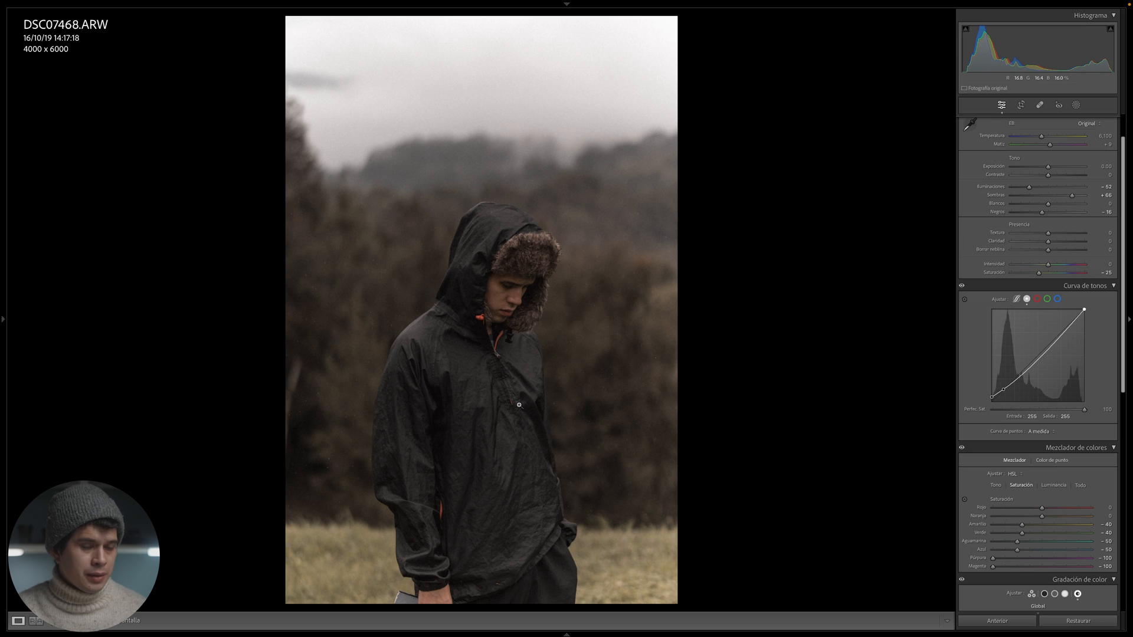
{"action": "left_click", "coordinate": [1051, 345]}
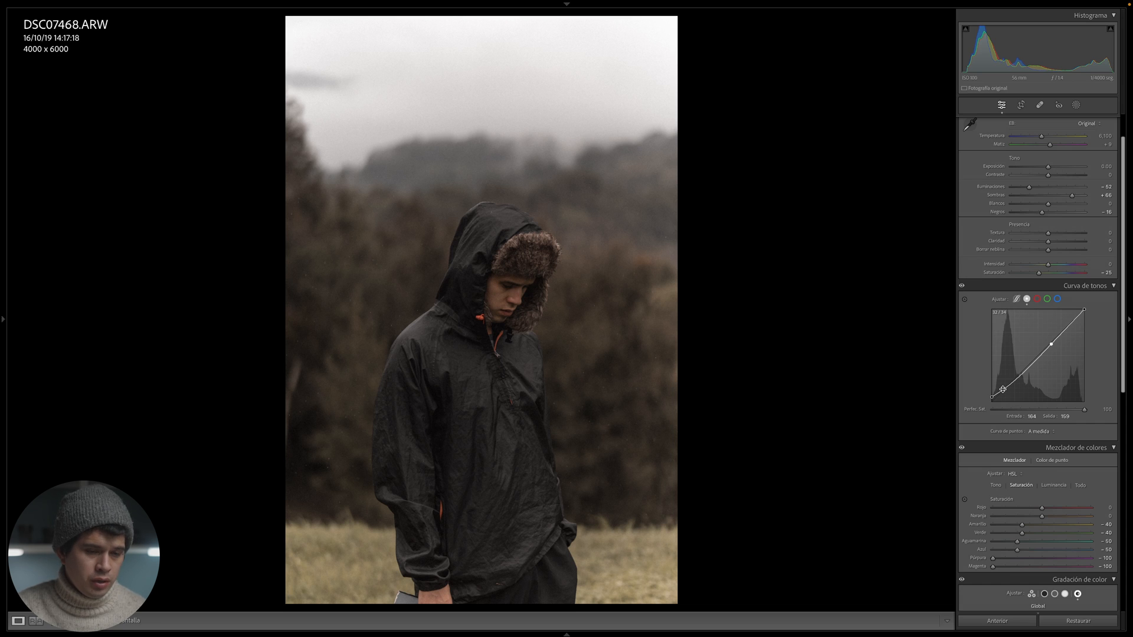
- Lower the tone curve's shadow point to output 28 for deeper darks, and compare the portrait with the original
{"action": "key", "text": "ctrl+z"}
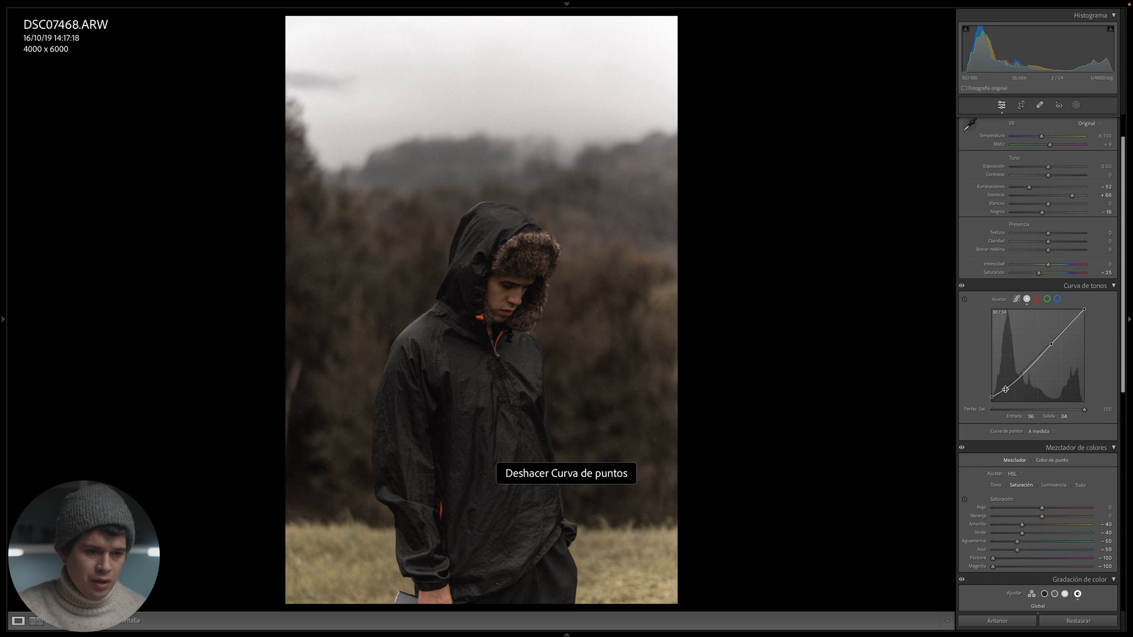
{"action": "key", "text": "ctrl+z"}
{"action": "key", "text": "ctrl+z"}
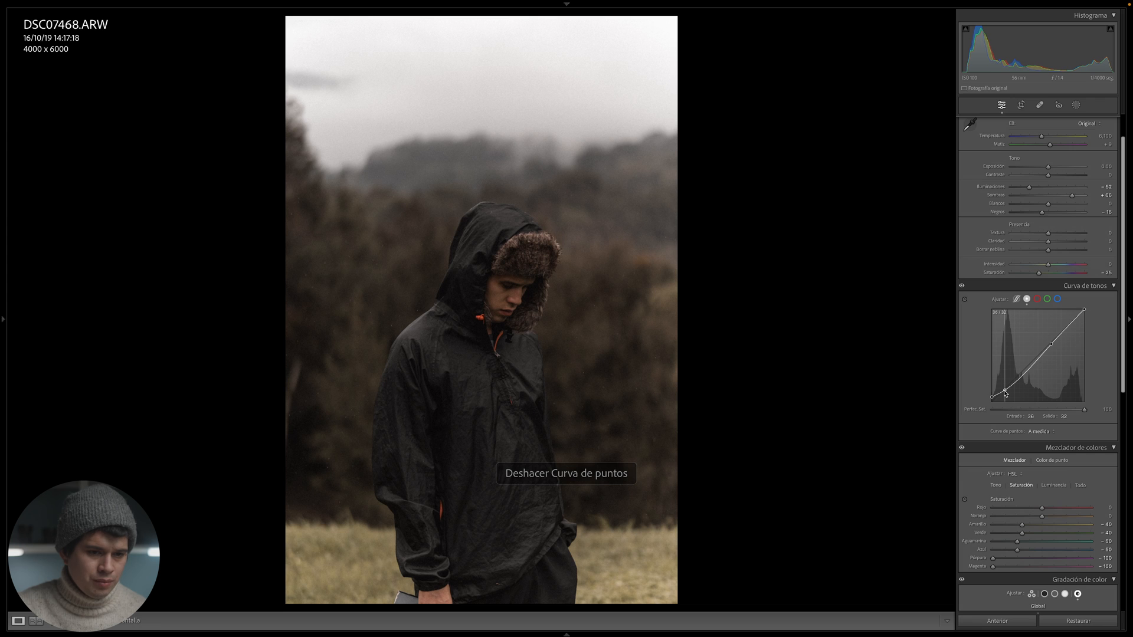
{"action": "left_click_drag", "start_coordinate": [1005, 391], "coordinate": [1005, 393]}
{"action": "scroll", "coordinate": [1005, 392], "scroll_direction": "down", "scroll_amount": 1}
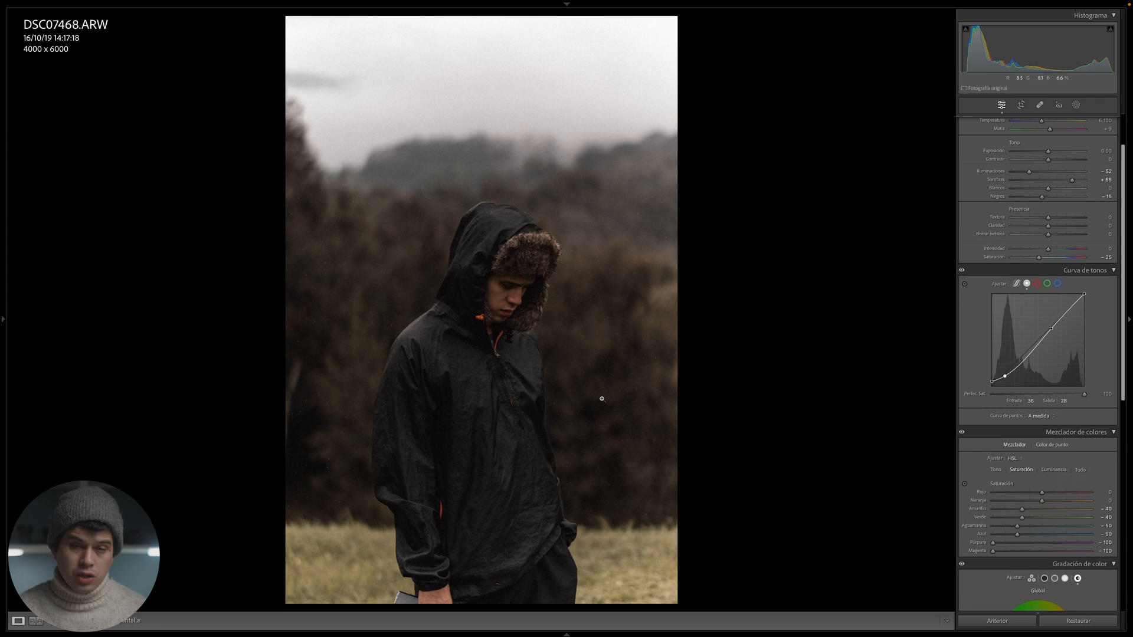
{"action": "key", "text": "y"}
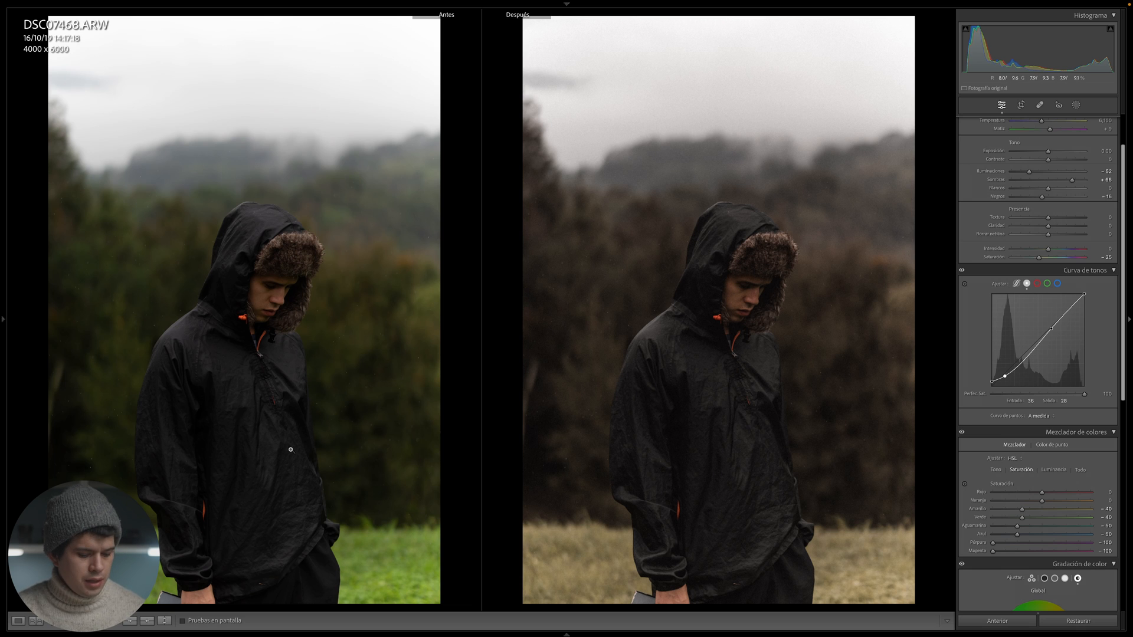
{"action": "key", "text": "y"}
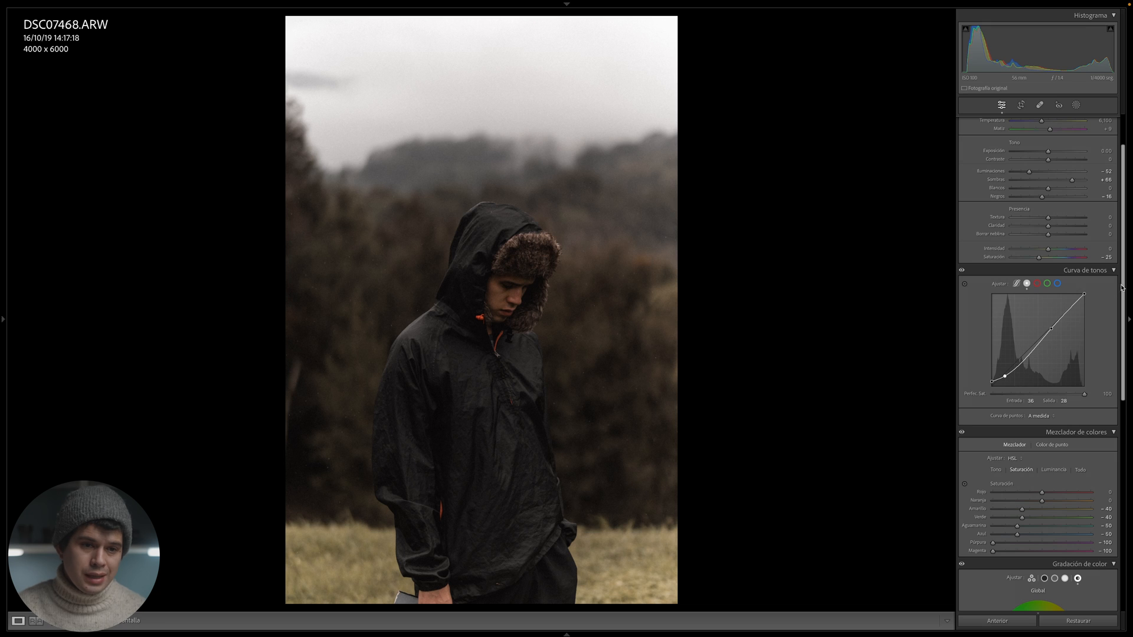
- Remove the global color grading tint by setting its saturation to 0, and compare the portrait with the original
{"action": "left_click_drag", "start_coordinate": [1124, 286], "coordinate": [1112, 395]}
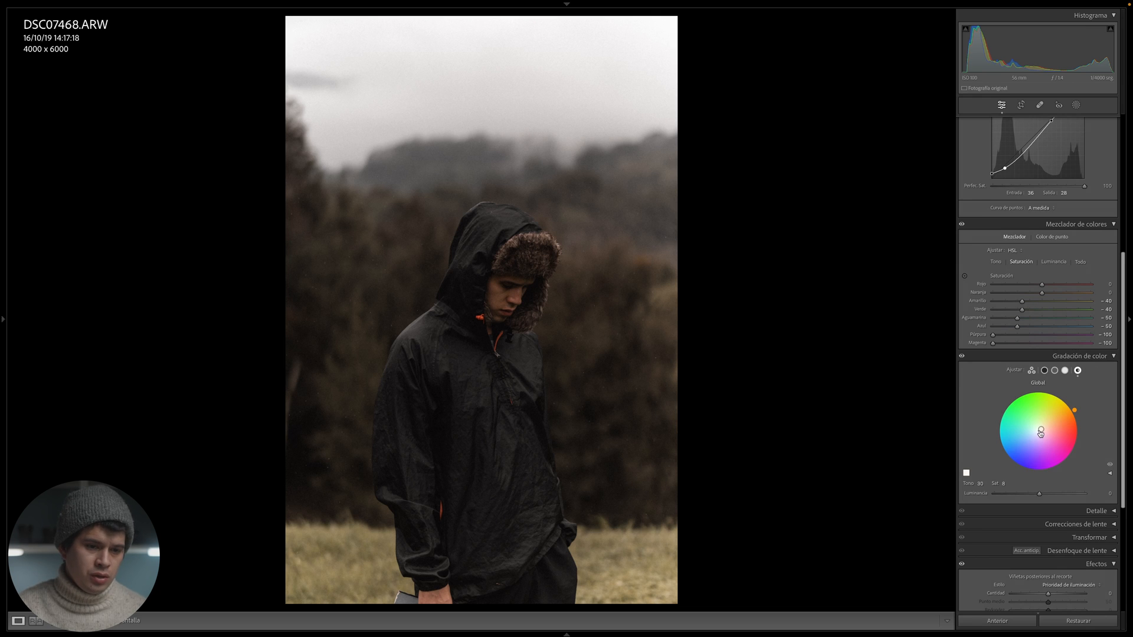
{"action": "left_click_drag", "start_coordinate": [1041, 432], "coordinate": [1041, 433]}
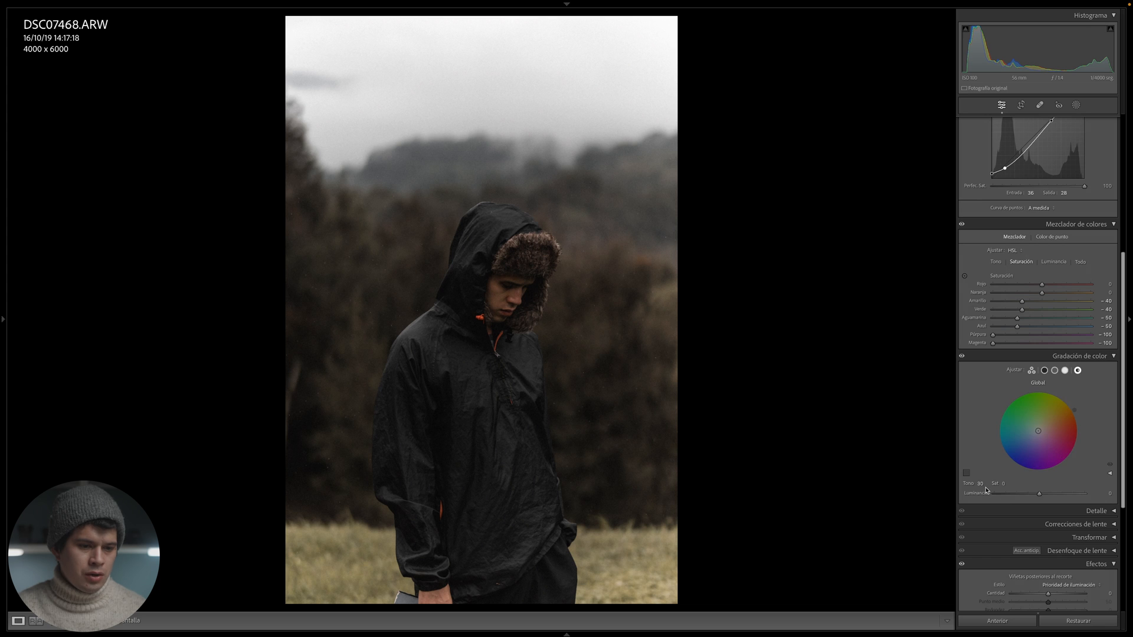
{"action": "key", "text": "y"}
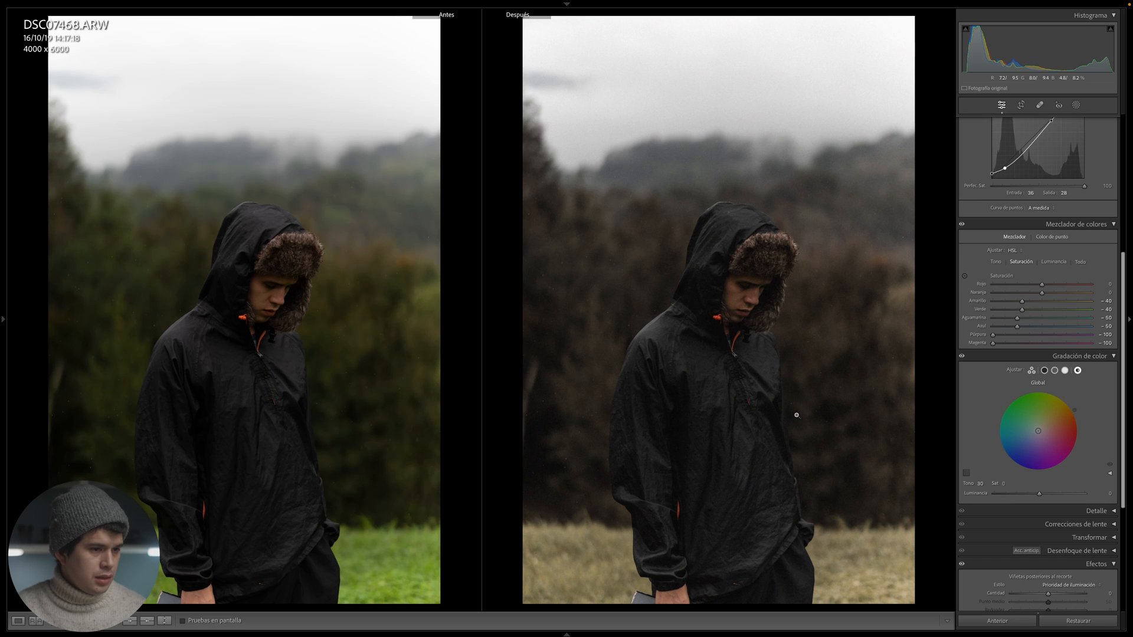
{"action": "key", "text": "y"}
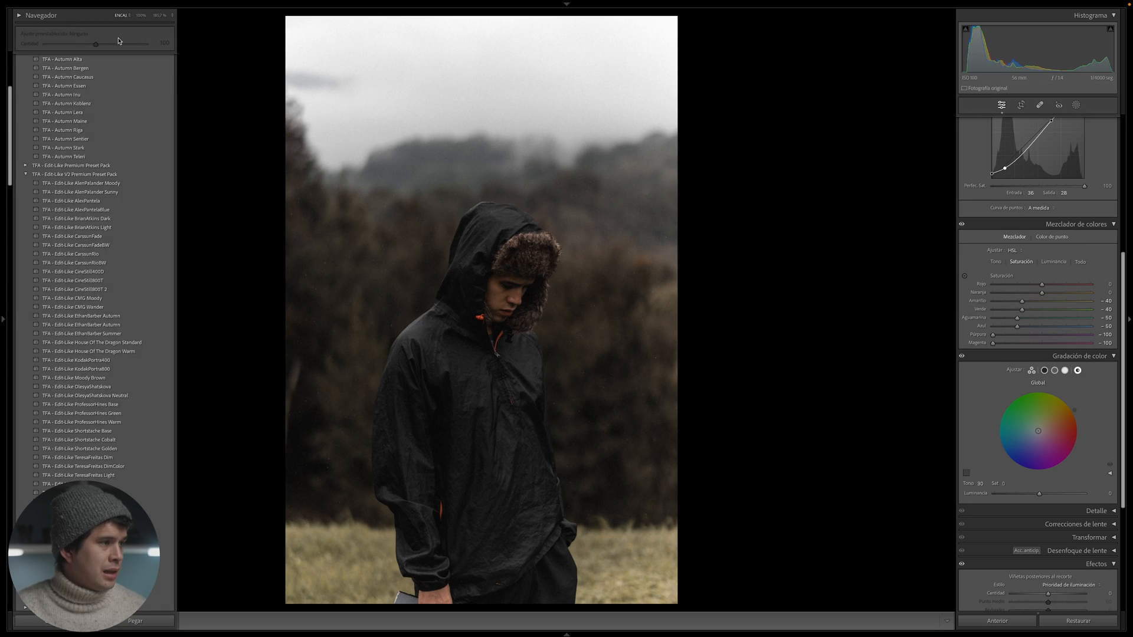
- Create a new develop preset from the more contrasty, untinted version of the edit
{"action": "scroll", "coordinate": [142, 88], "scroll_direction": "up", "scroll_amount": 5}
{"action": "left_click", "coordinate": [169, 58]}
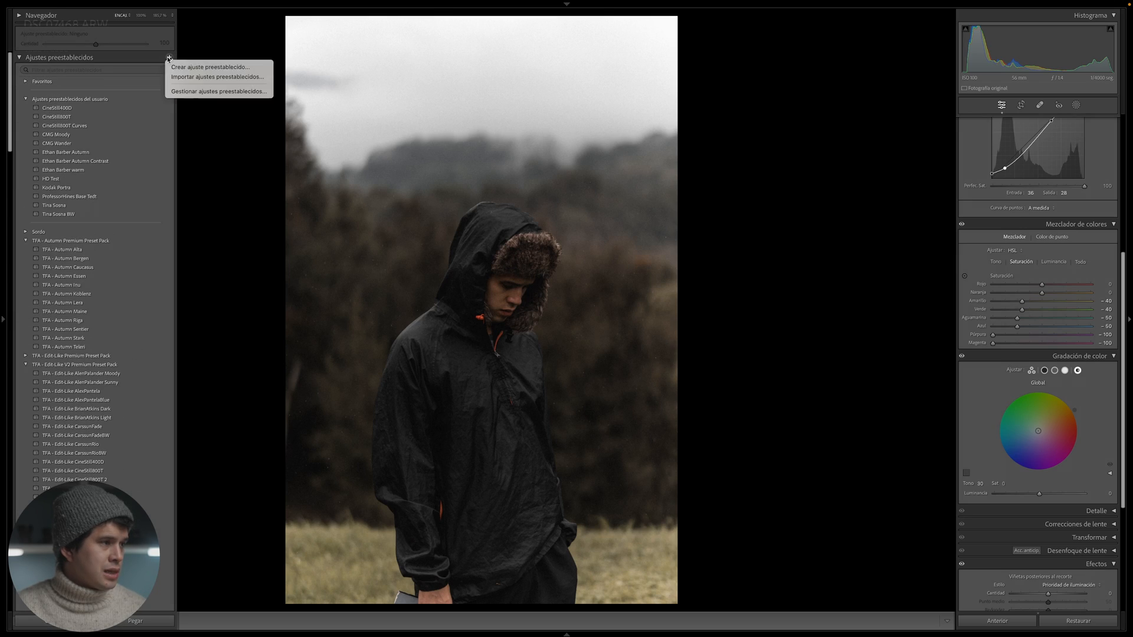
{"action": "left_click", "coordinate": [195, 67]}
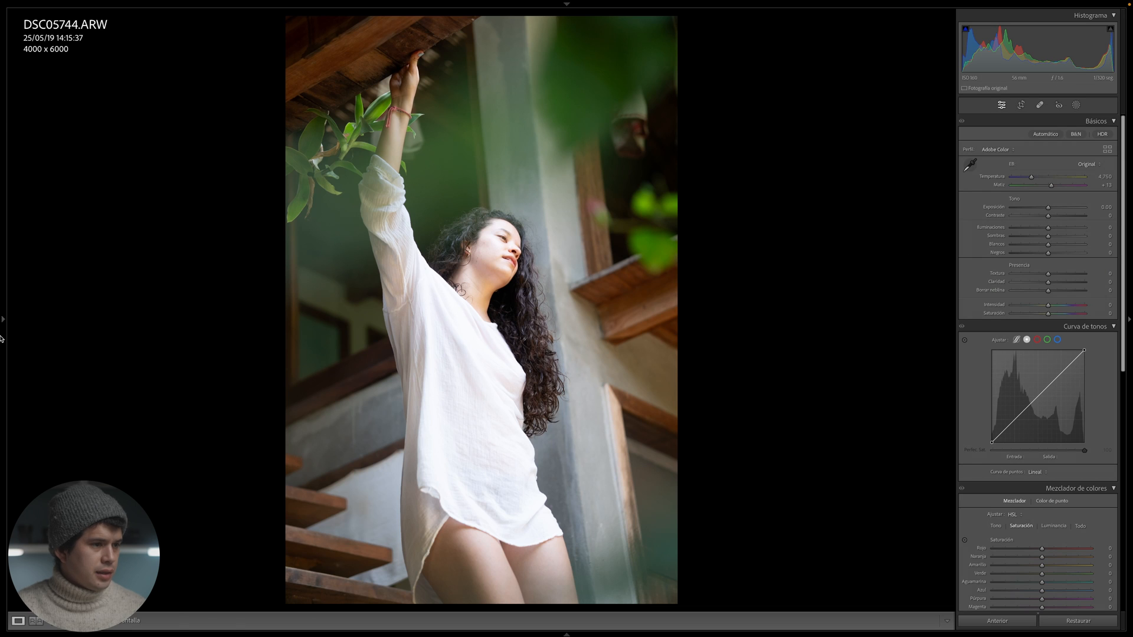
- Apply the TFA - Edit-Like TinaSosna preset to the photo of the woman in the white shirt and compare it with the original
{"action": "left_click", "coordinate": [3, 328]}
{"action": "scroll", "coordinate": [89, 266], "scroll_direction": "down", "scroll_amount": 2}
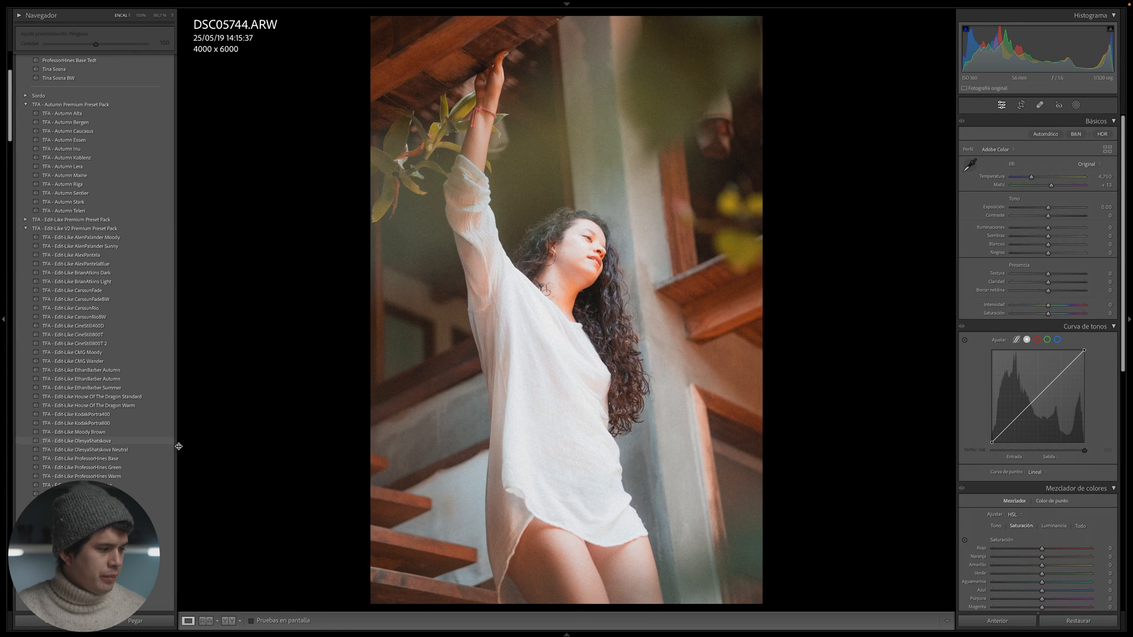
{"action": "scroll", "coordinate": [164, 497], "scroll_direction": "down", "scroll_amount": 3}
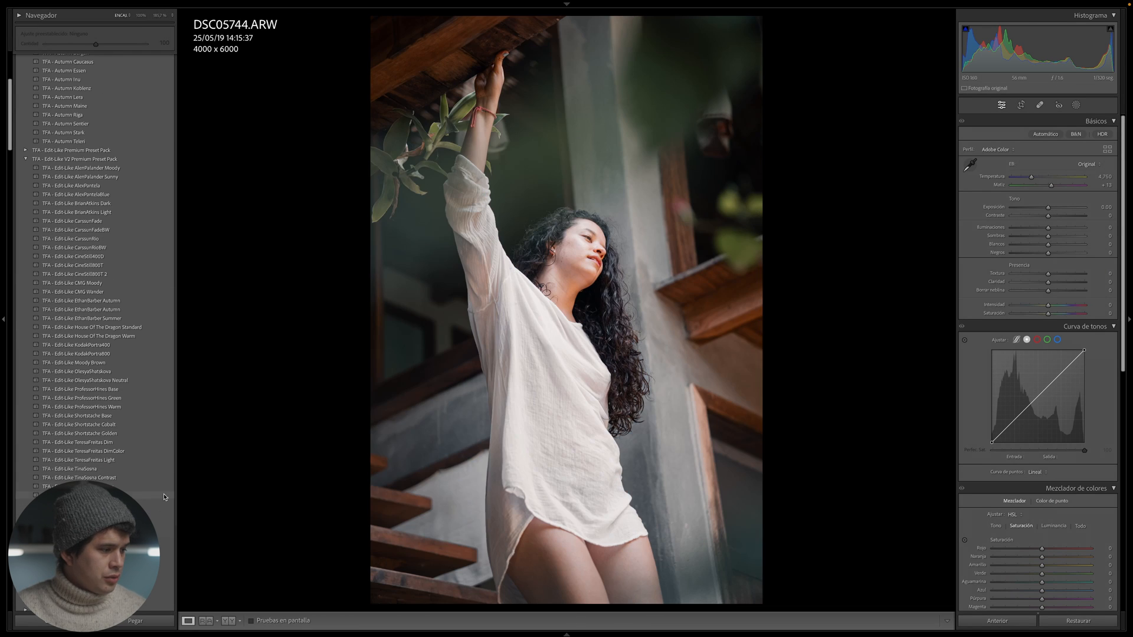
{"action": "left_click", "coordinate": [124, 469]}
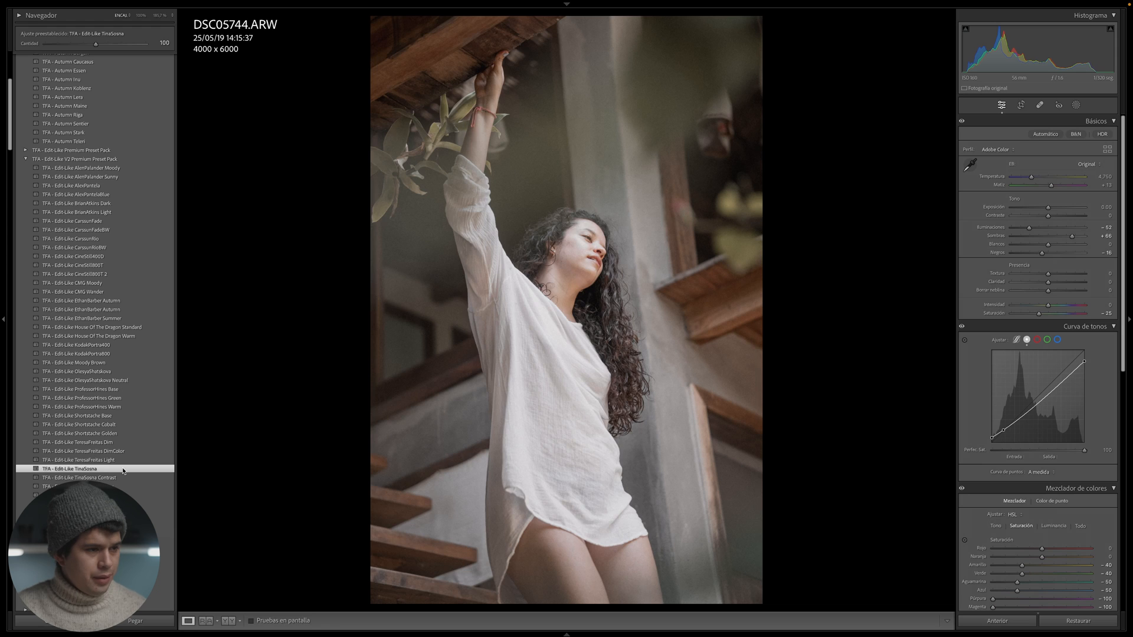
{"action": "key", "text": "y"}
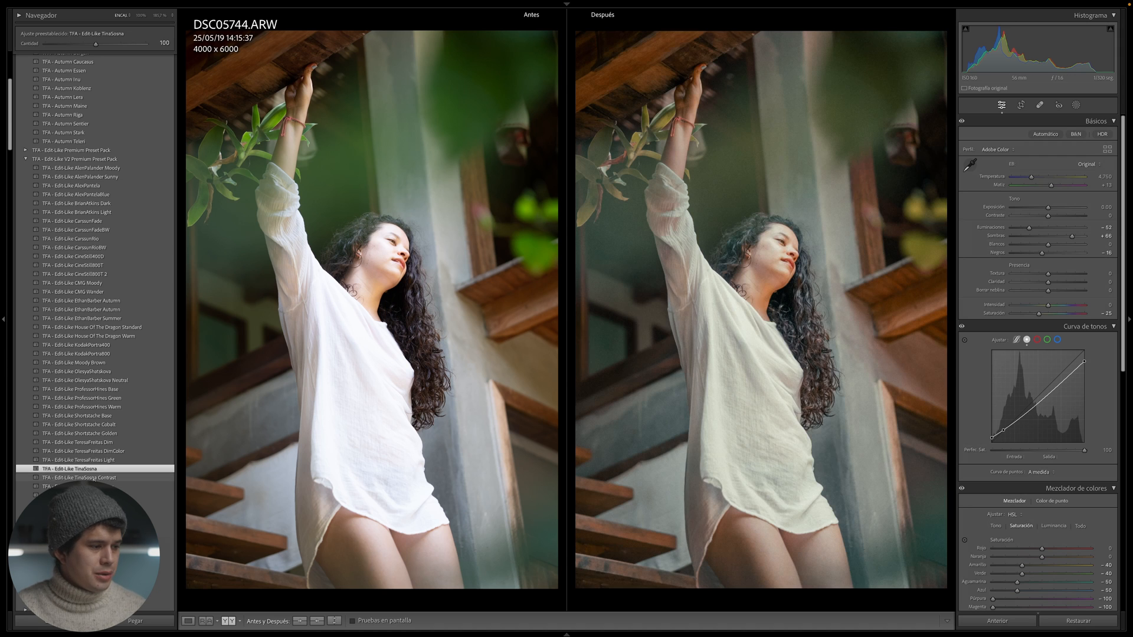
- Switch the photo to the TFA - Edit-Like TinaSosna Contrast preset and lower its exposure to -0.50
{"action": "left_click", "coordinate": [88, 478]}
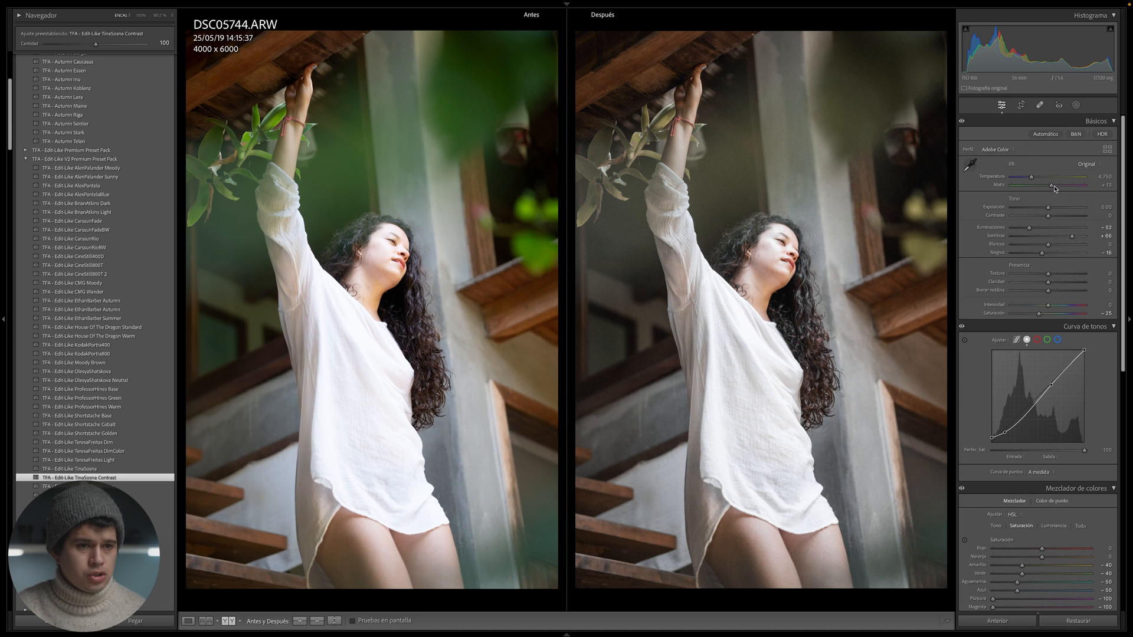
{"action": "left_click_drag", "start_coordinate": [1048, 207], "coordinate": [1043, 210]}
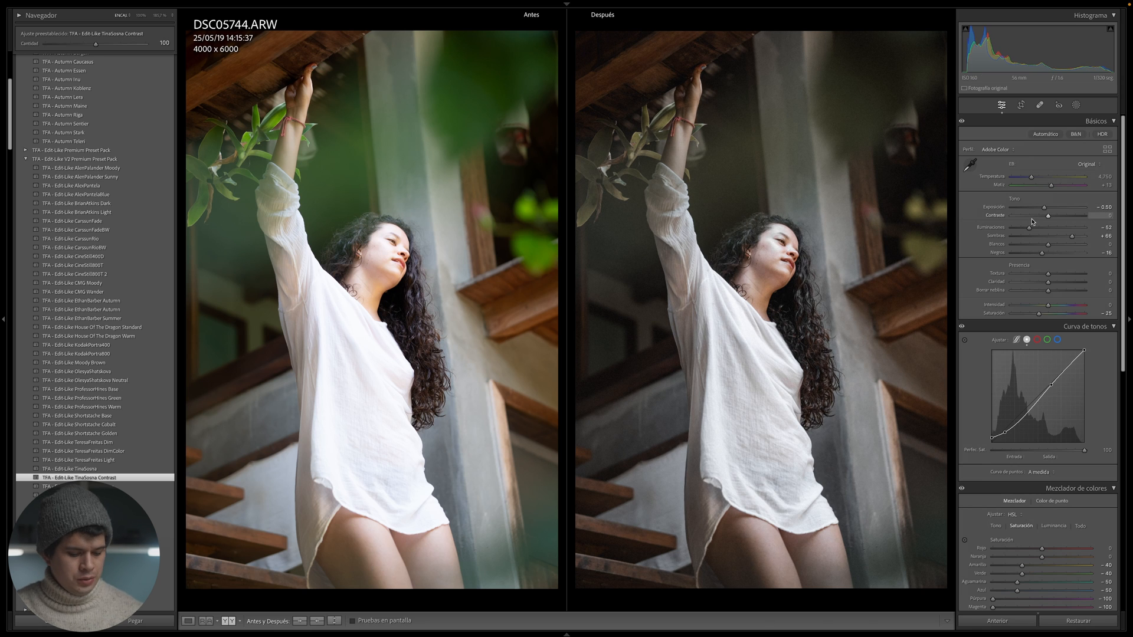
{"action": "key", "text": "y"}
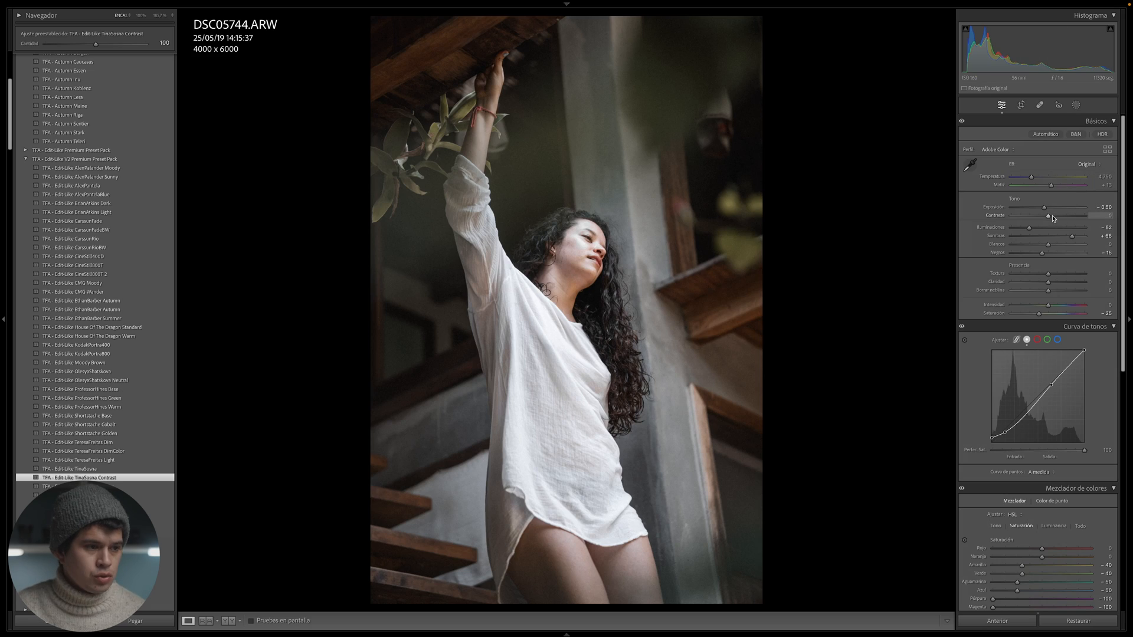
- Try a higher contrast on the photo of the woman in the white shirt and undo it
{"action": "left_click_drag", "start_coordinate": [1049, 216], "coordinate": [1070, 217]}
{"action": "key", "text": "ctrl+z"}
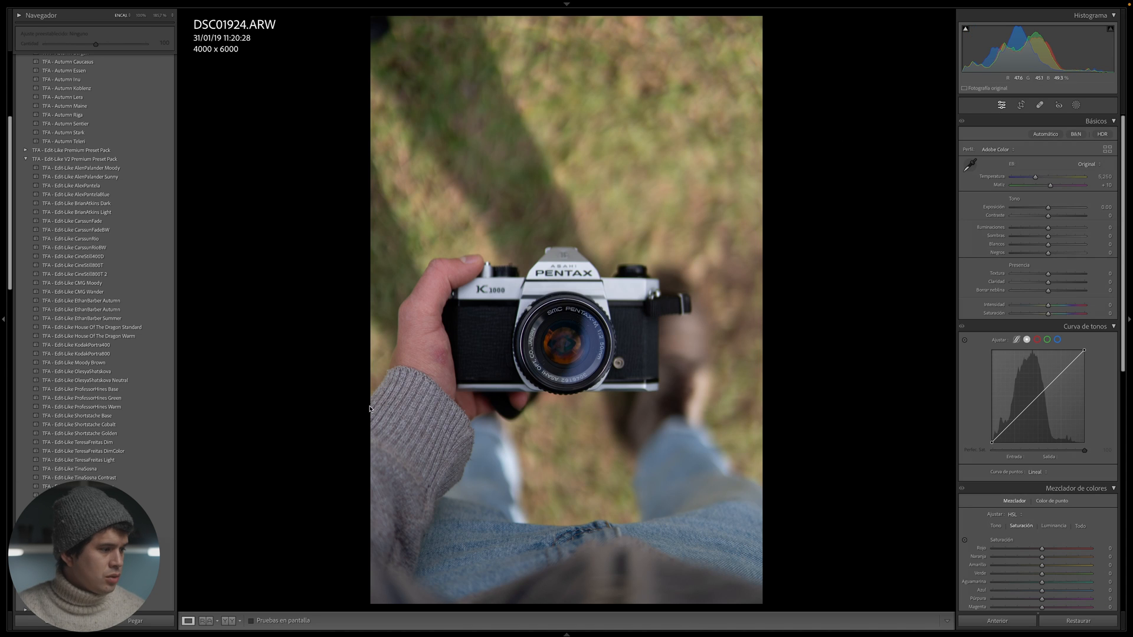
- Apply the TFA - Edit-Like TinaSosna preset to the Pentax camera photo, compare it with the original, and switch to the TinaSosna Contrast preset
{"action": "left_click", "coordinate": [158, 469]}
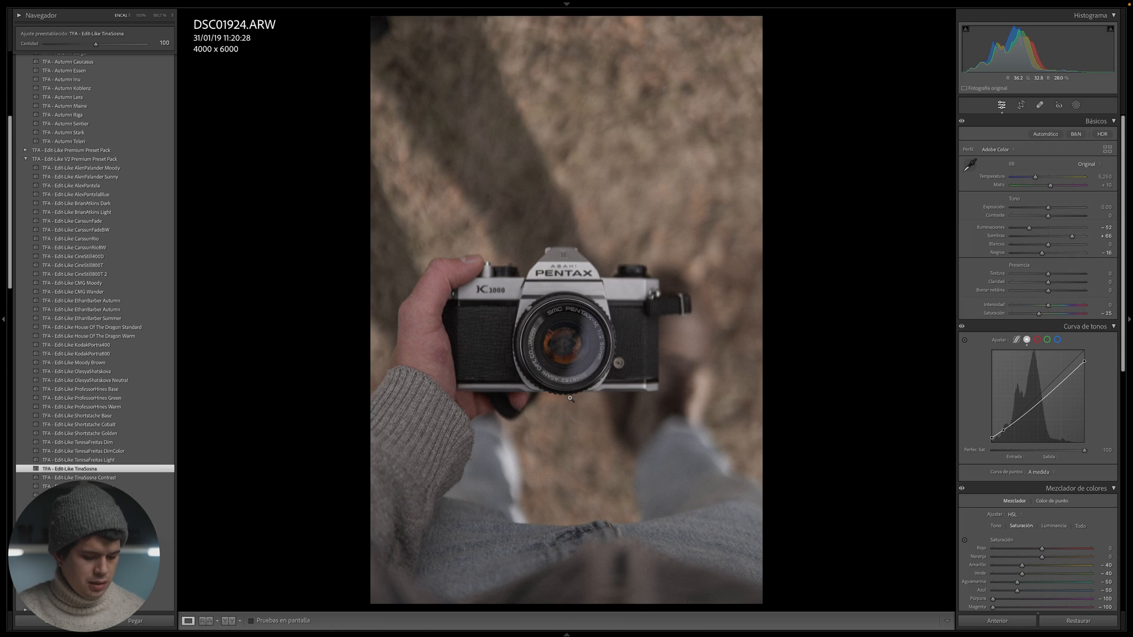
{"action": "key", "text": "y"}
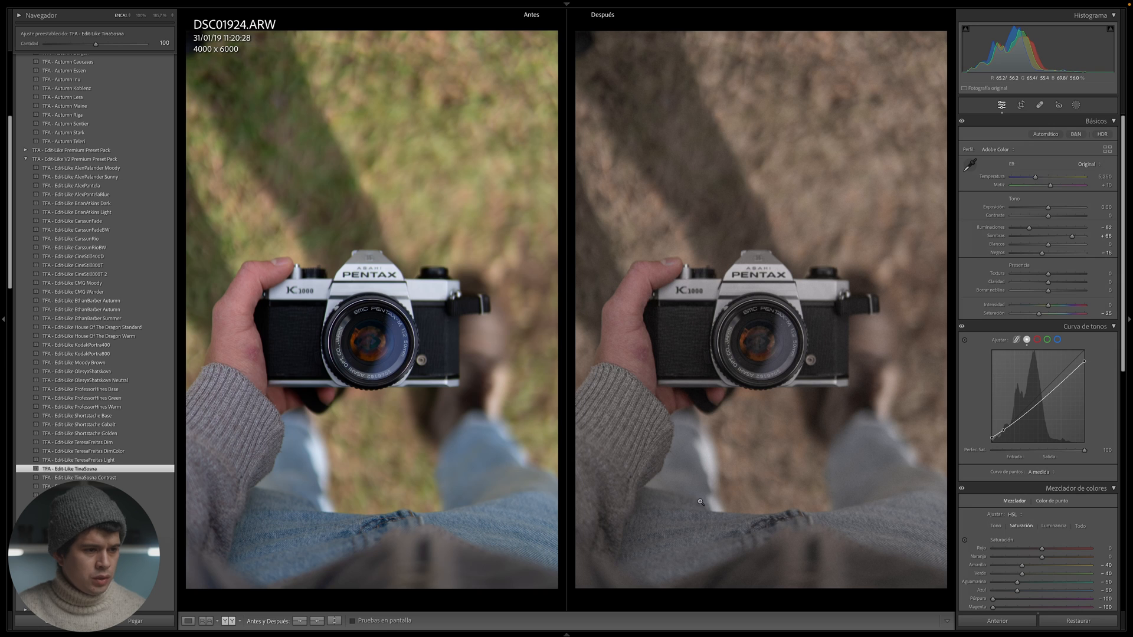
{"action": "left_click", "coordinate": [159, 478]}
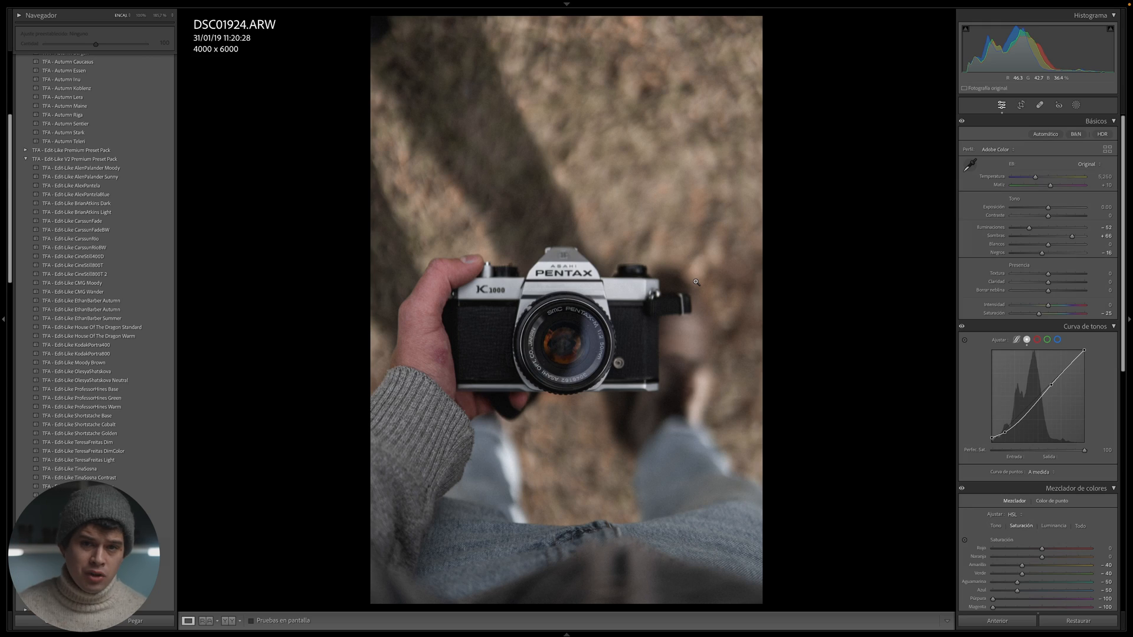
- Convert the Pentax camera photo to black and white and compare it with the original
{"action": "key", "text": "v"}
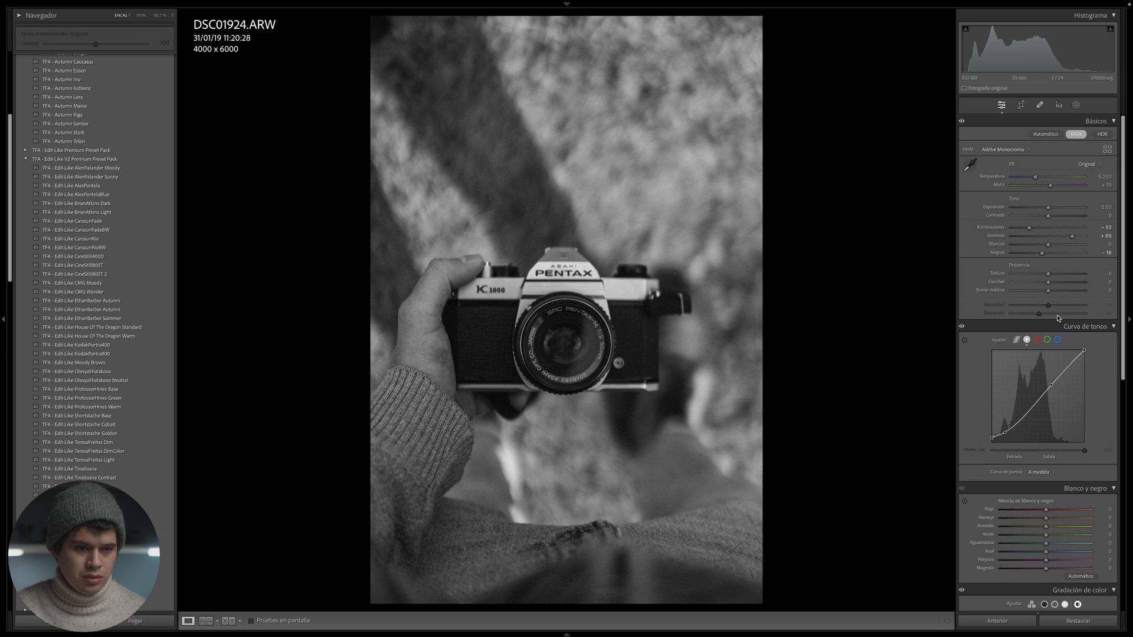
{"action": "scroll", "coordinate": [1072, 317], "scroll_direction": "down", "scroll_amount": 3}
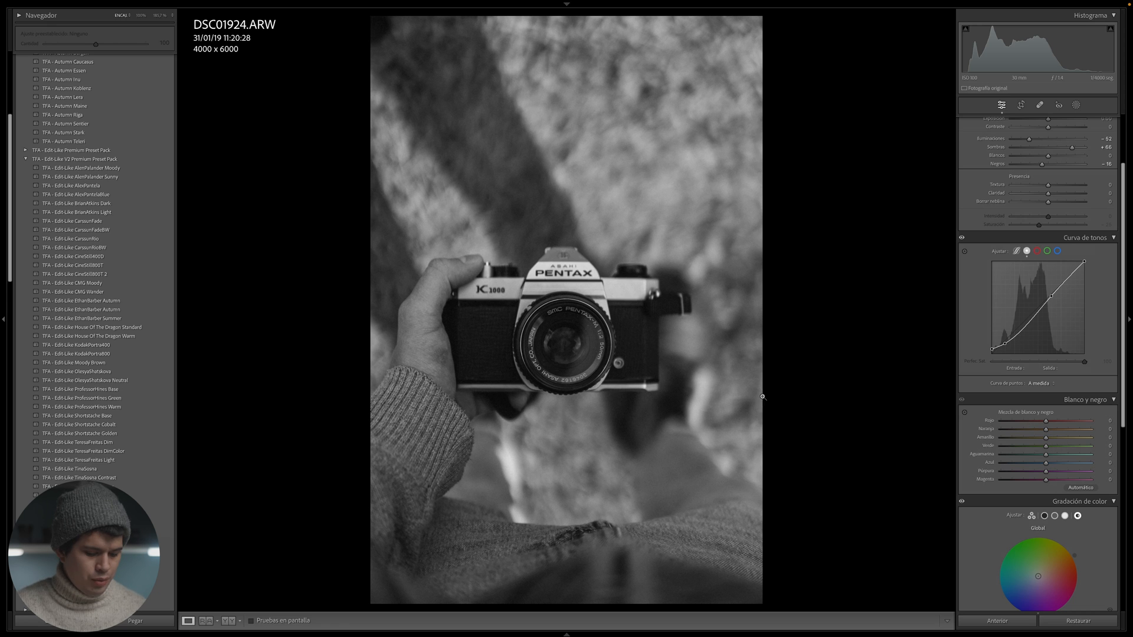
{"action": "key", "text": "y"}
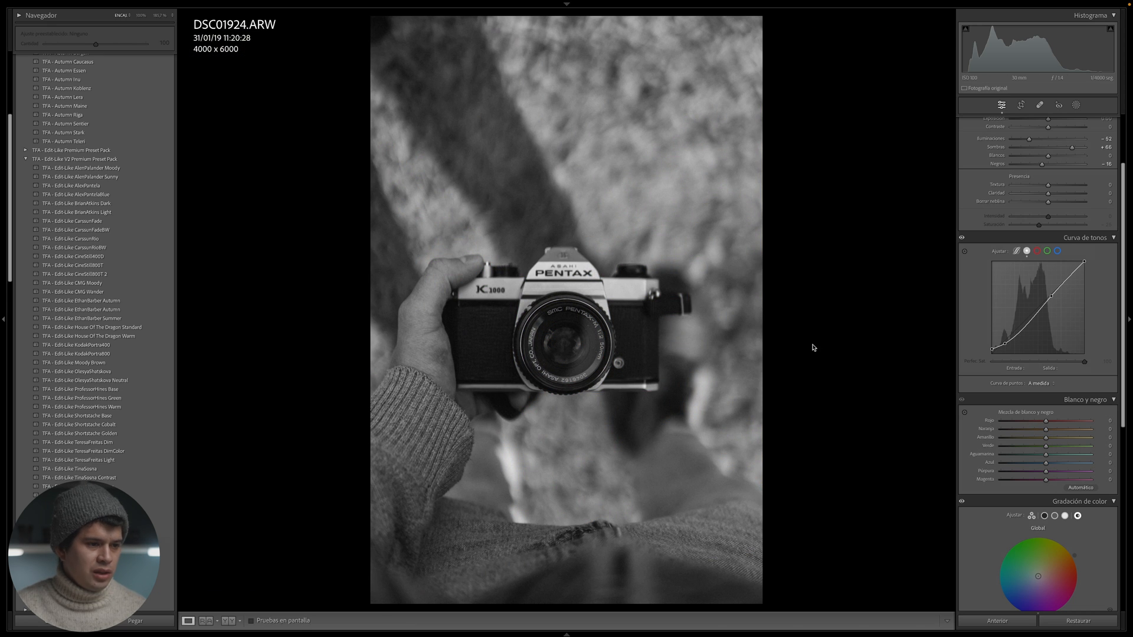
{"action": "key", "text": "y"}
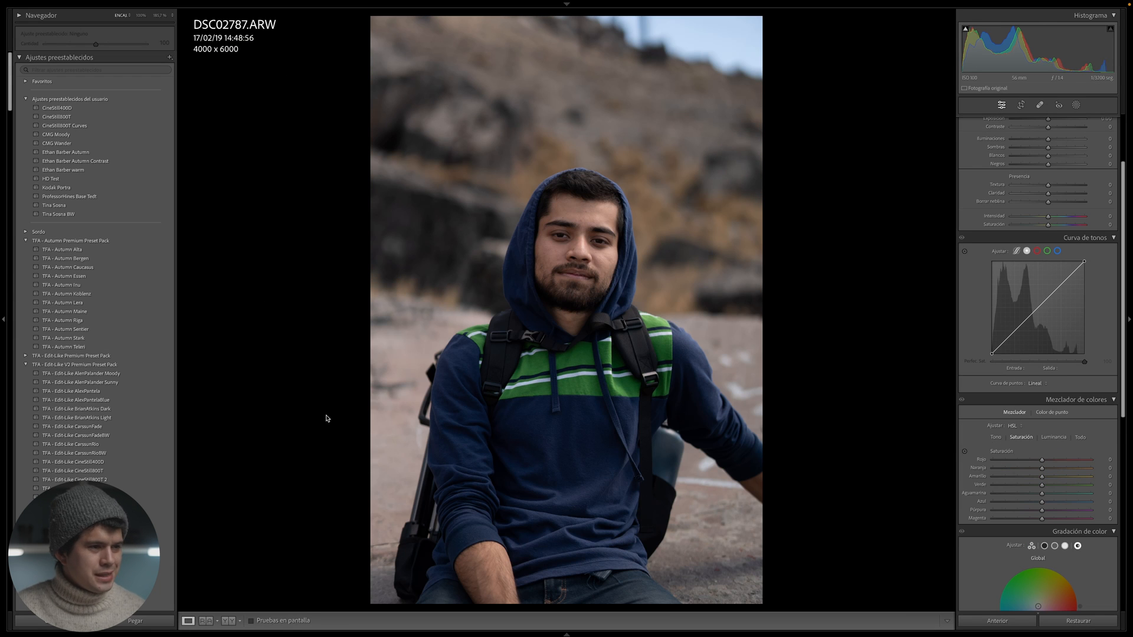
- Try the TFA - Edit-Like TinaSosna, TinaSosna Contrast and TinaSosna BW presets in turn on the photo of the man in the blue hoodie
{"action": "scroll", "coordinate": [150, 410], "scroll_direction": "down", "scroll_amount": 4}
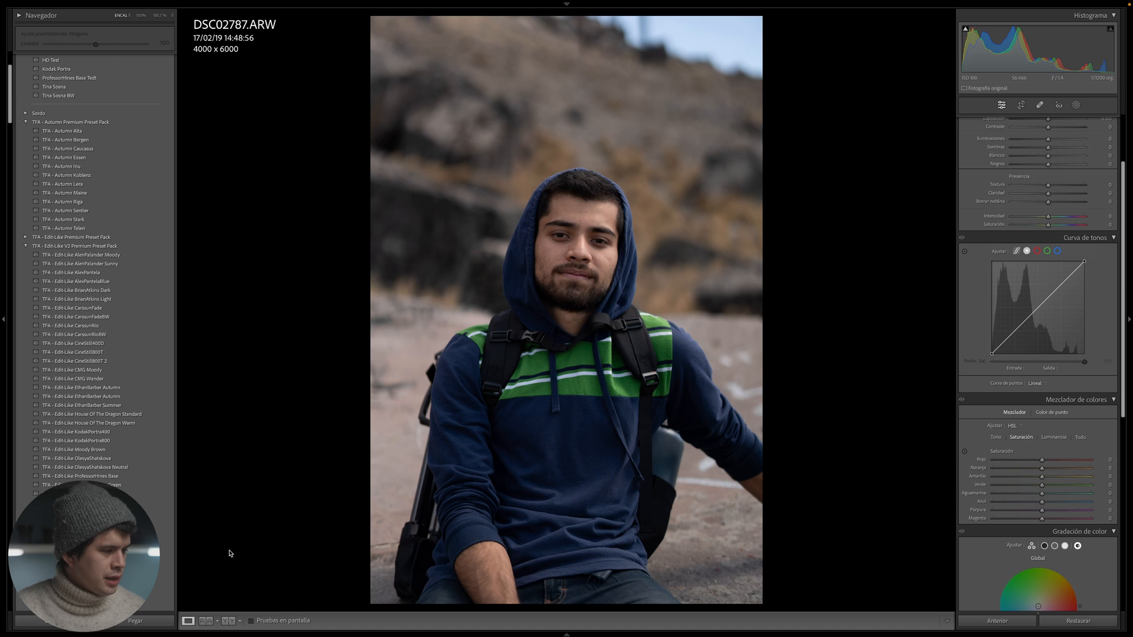
{"action": "left_click", "coordinate": [166, 555]}
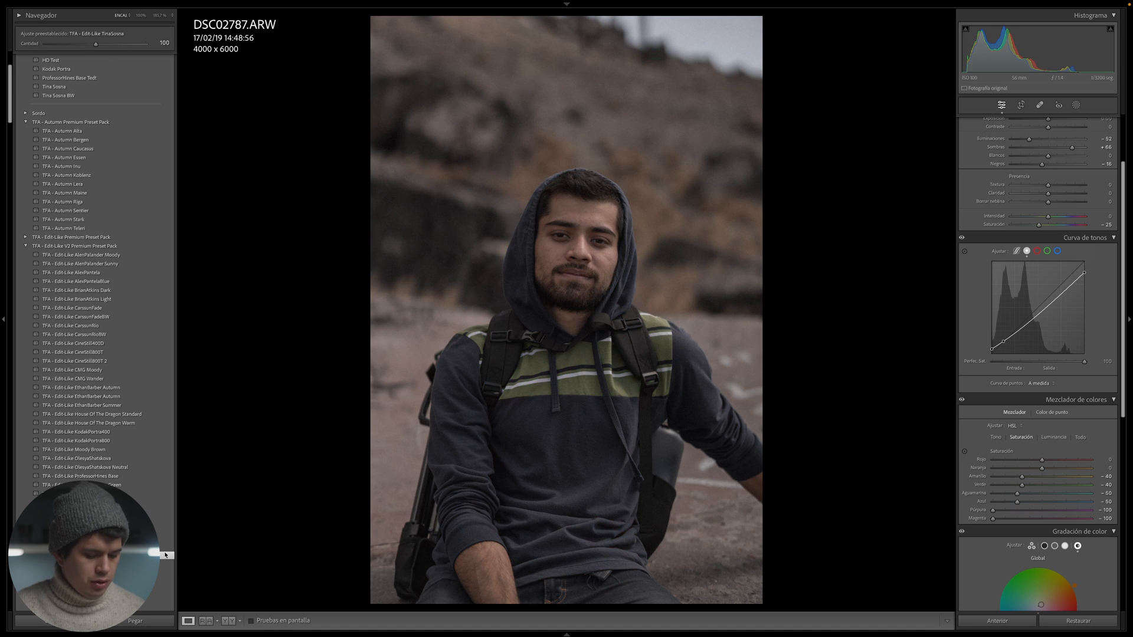
{"action": "key", "text": "y"}
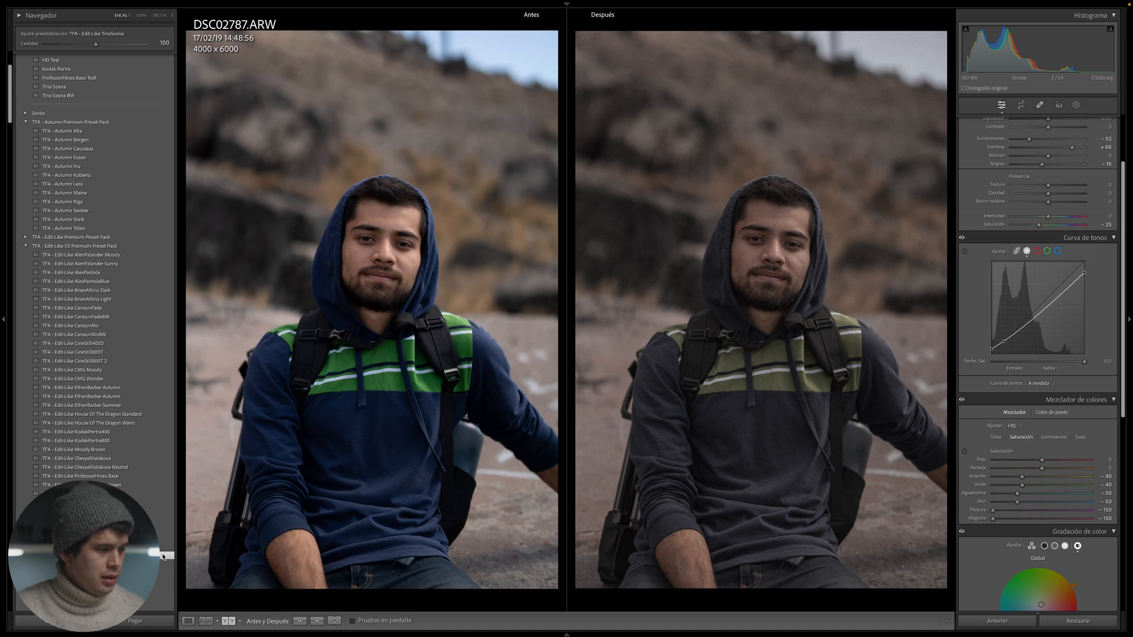
{"action": "left_click", "coordinate": [166, 572]}
{"action": "key", "text": "y"}
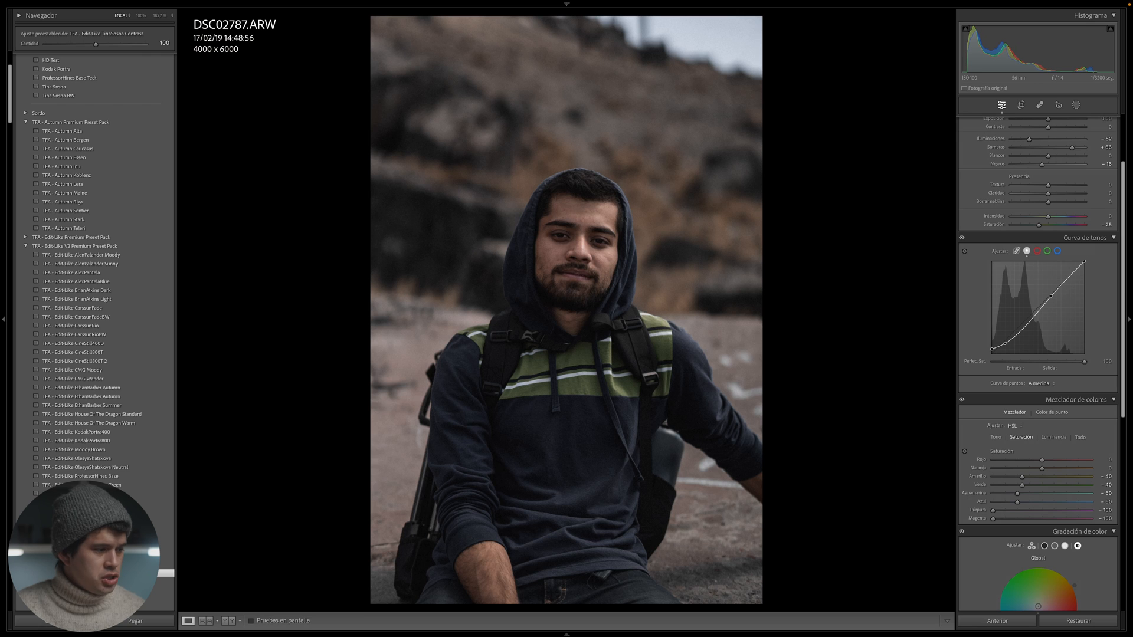
{"action": "left_click", "coordinate": [165, 564]}
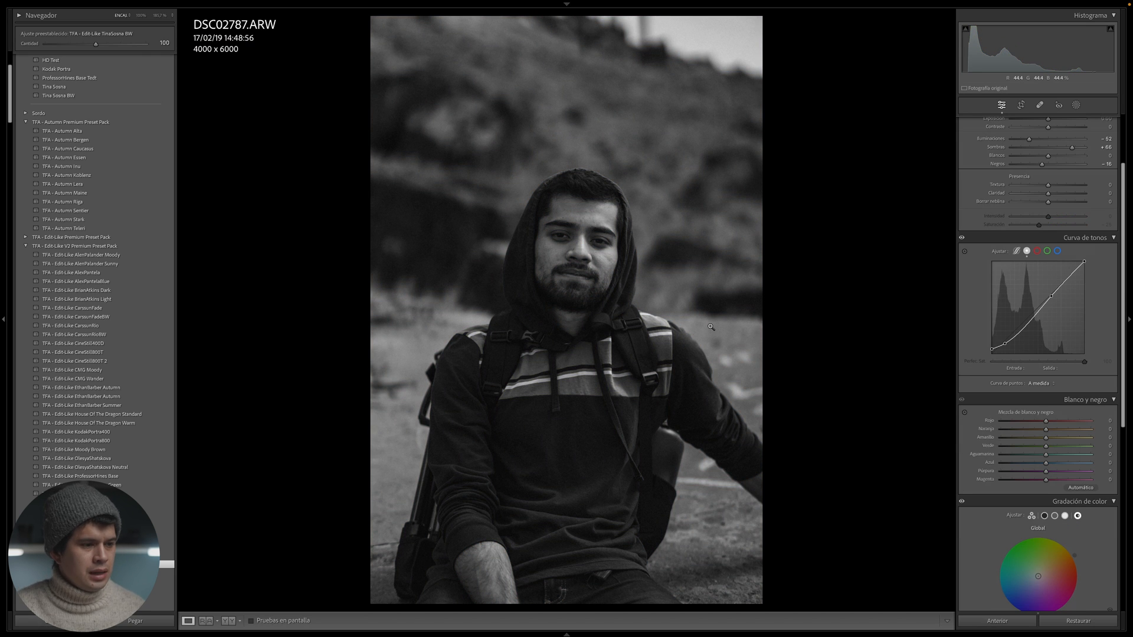
- Open the photo of the man with the pipe and try the TinaSosna and TinaSosna Contrast presets, ending with TinaSosna BW
{"action": "mouse_move", "coordinate": [708, 633]}
{"action": "left_click", "coordinate": [598, 609]}
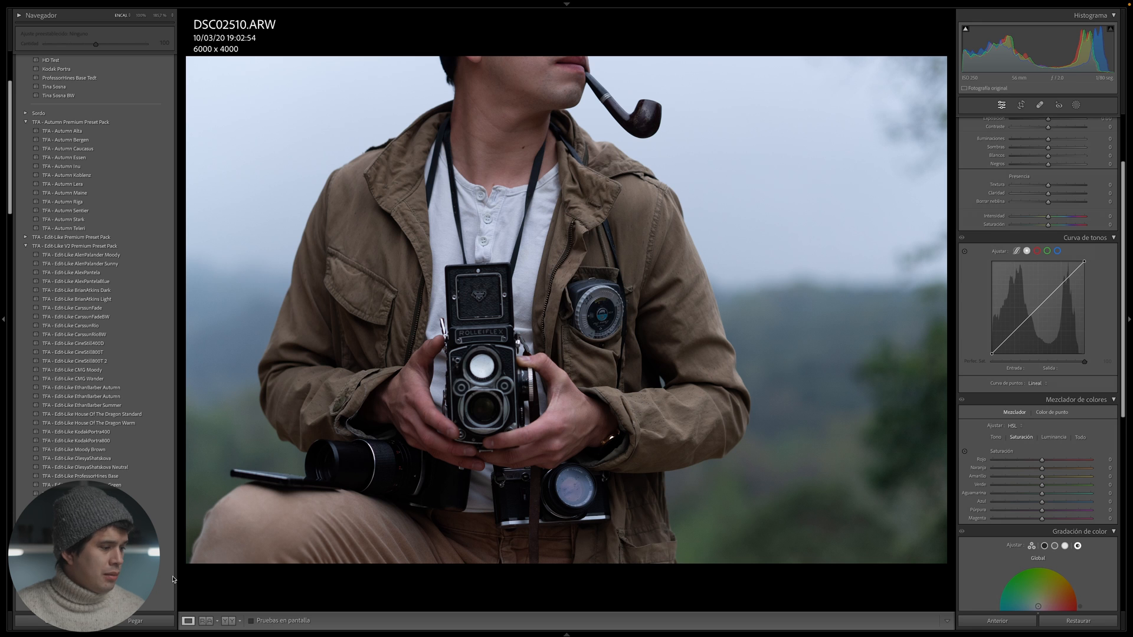
{"action": "left_click", "coordinate": [89, 556]}
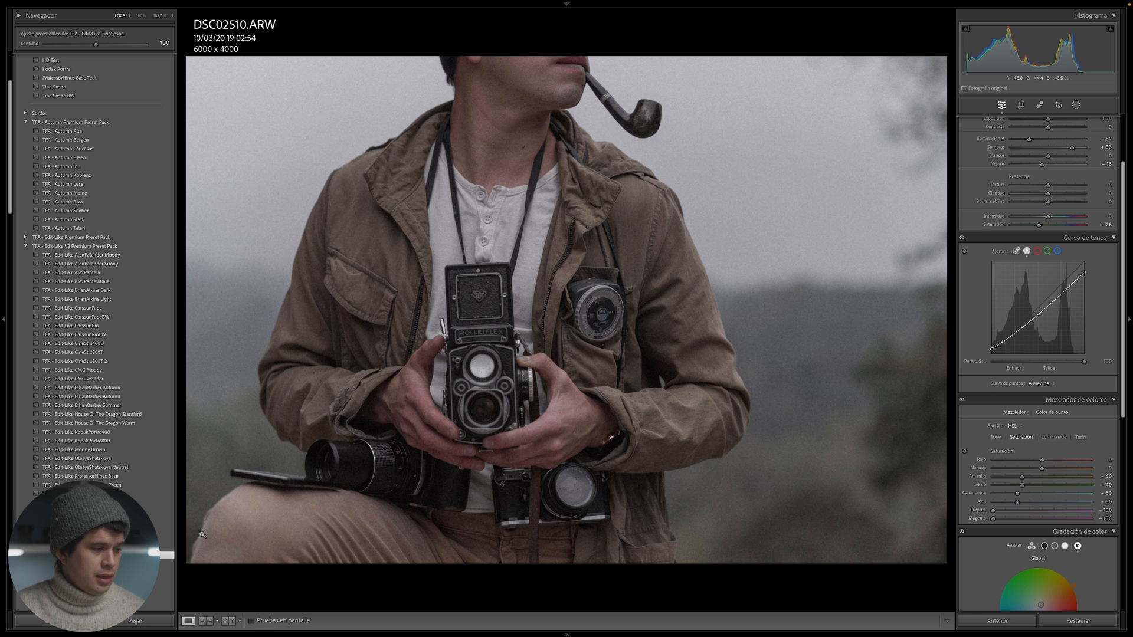
{"action": "left_click", "coordinate": [88, 573]}
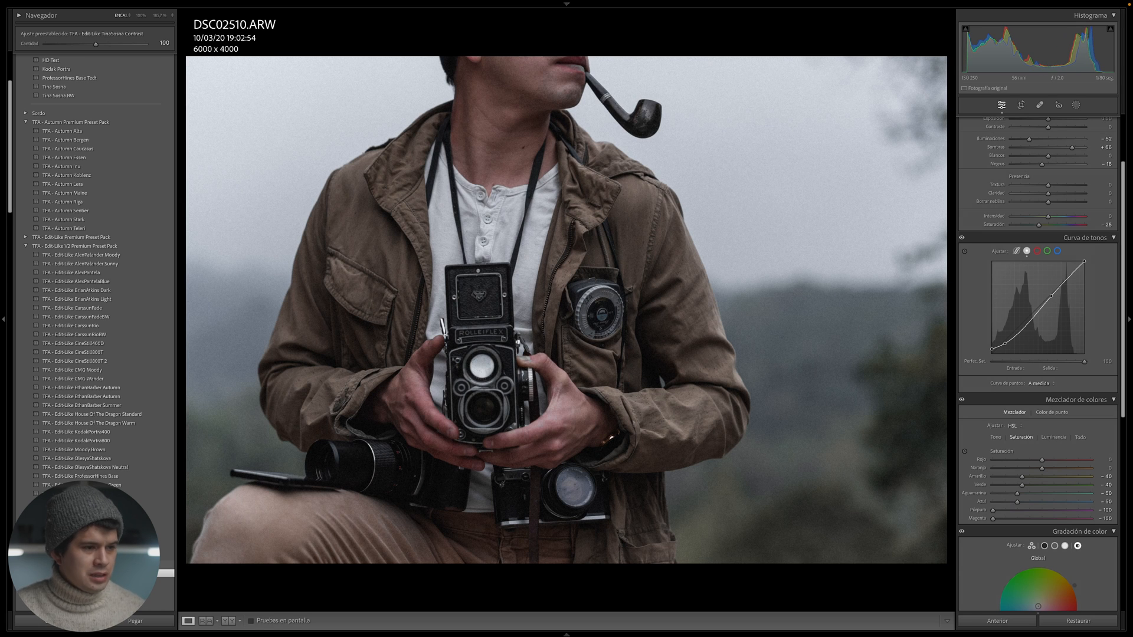
{"action": "left_click", "coordinate": [88, 582]}
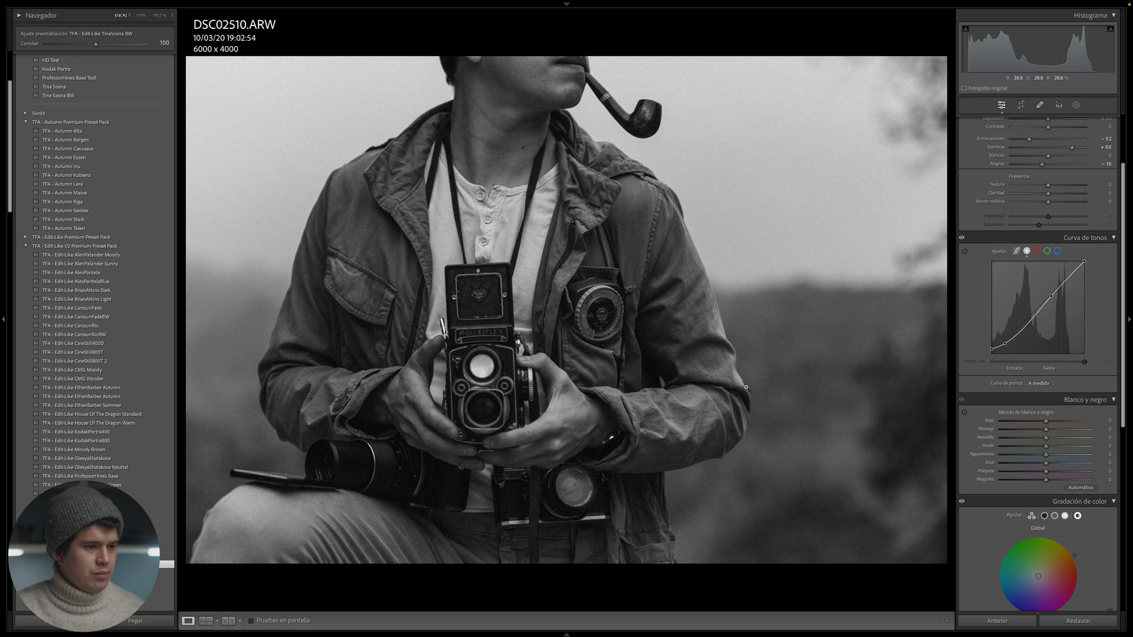